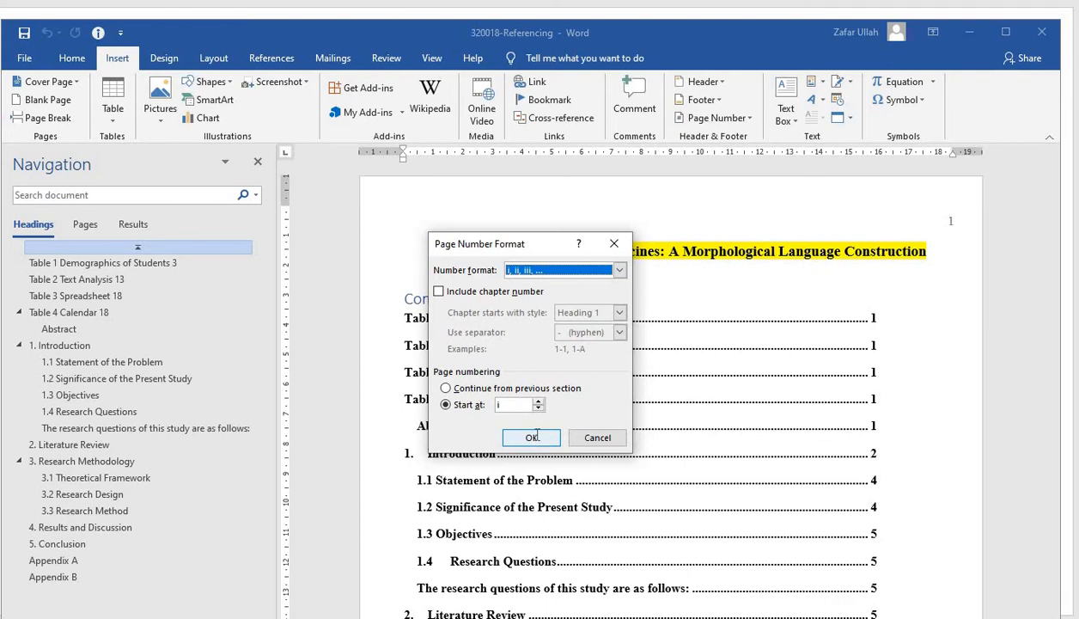
Apply the i, ii, iii page number format starting at i and check the numbering through the contents and abstract pages
left_click(535, 436)
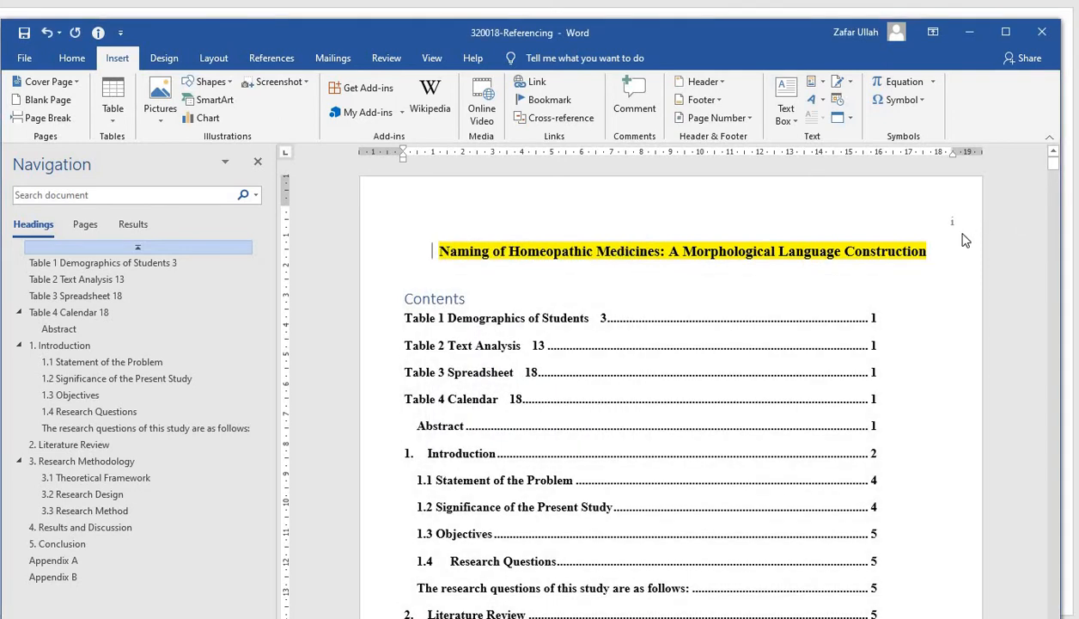
scroll(964, 237, "down", 5)
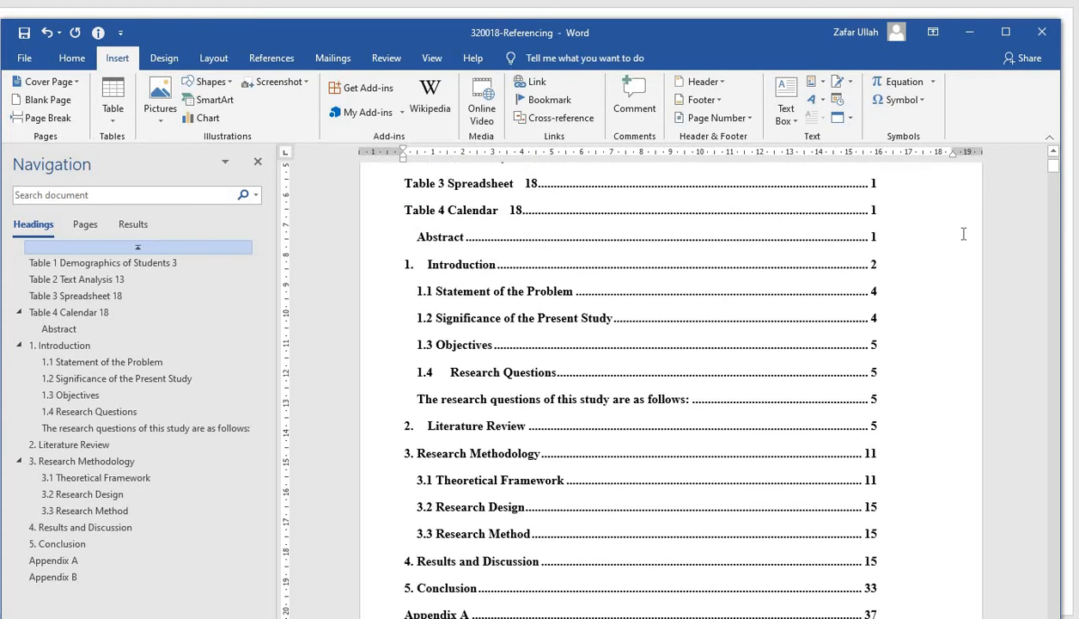
scroll(964, 236, "down", 5)
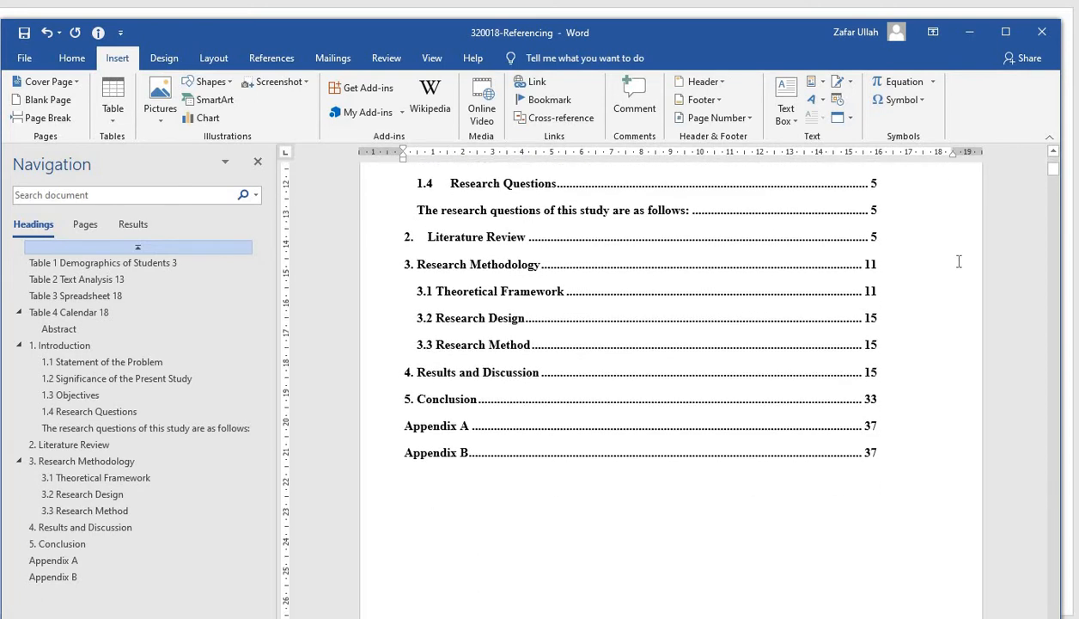
scroll(959, 262, "down", 3)
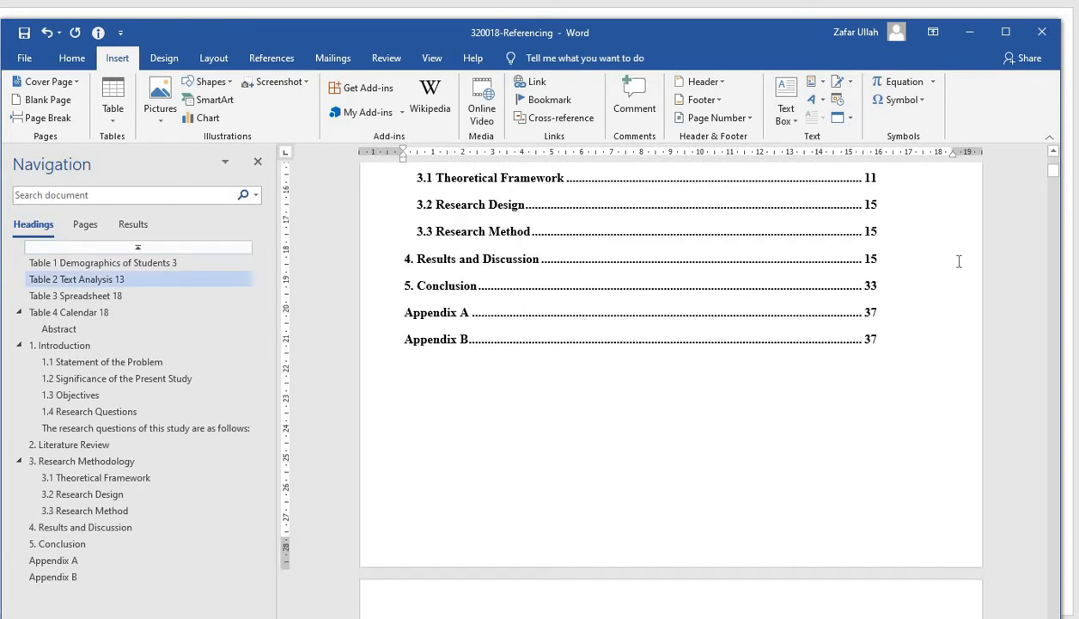
scroll(959, 262, "down", 20)
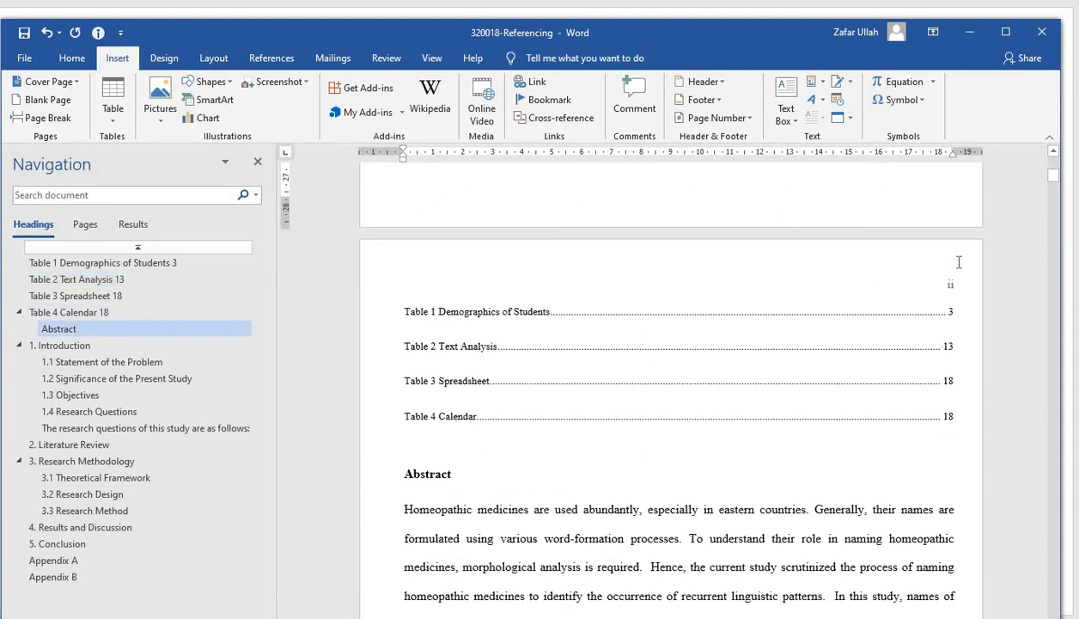
scroll(959, 261, "down", 10)
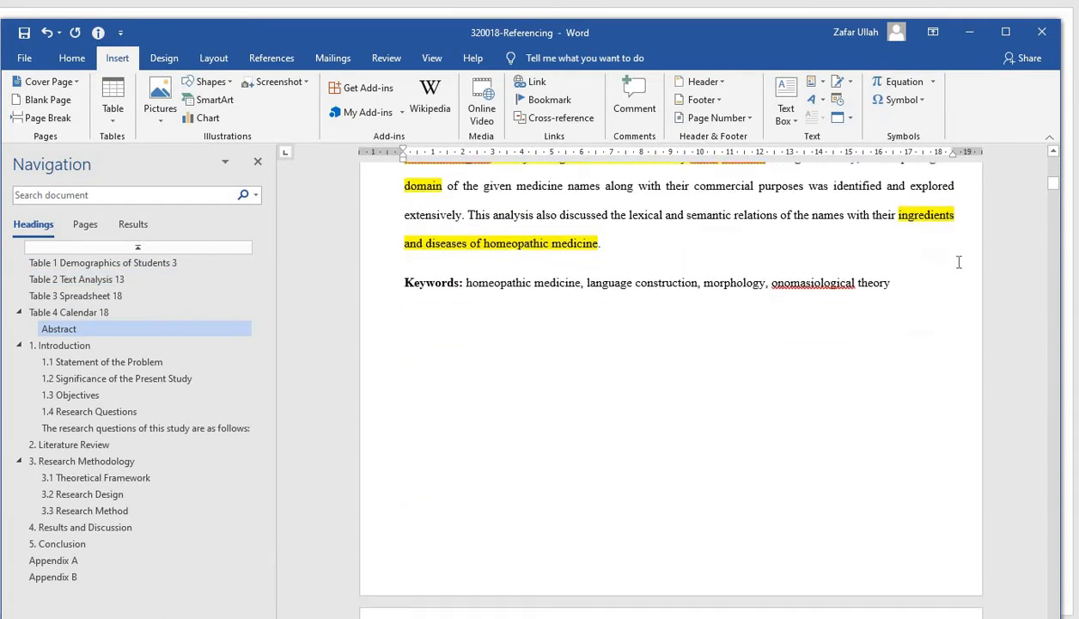
Insert a Next Page section break at the end of the abstract's Keywords line
scroll(953, 258, "up", 5)
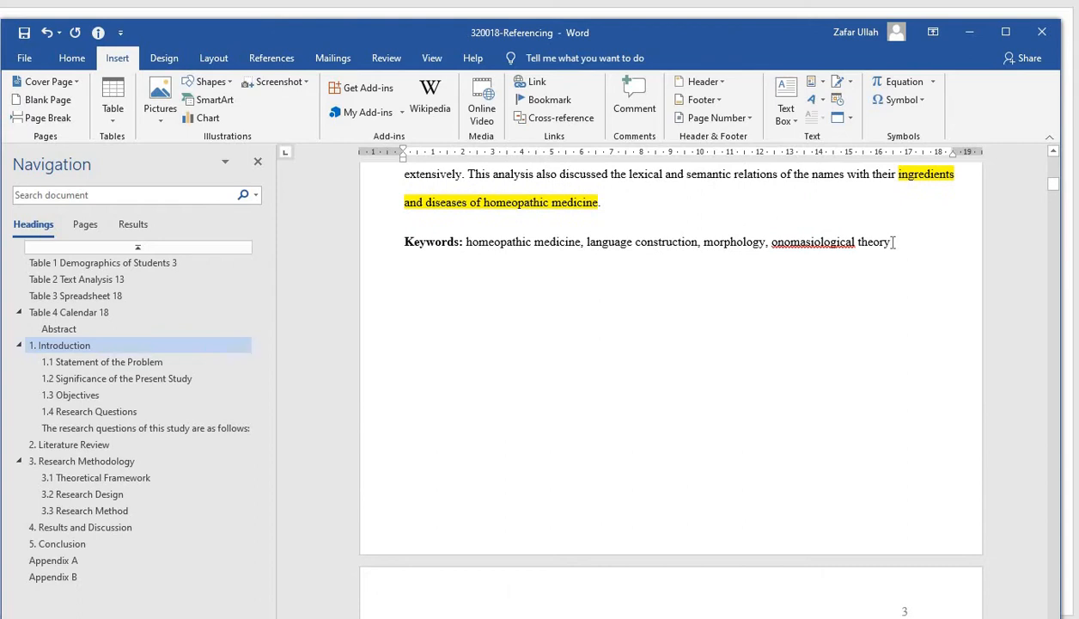
left_click(894, 243)
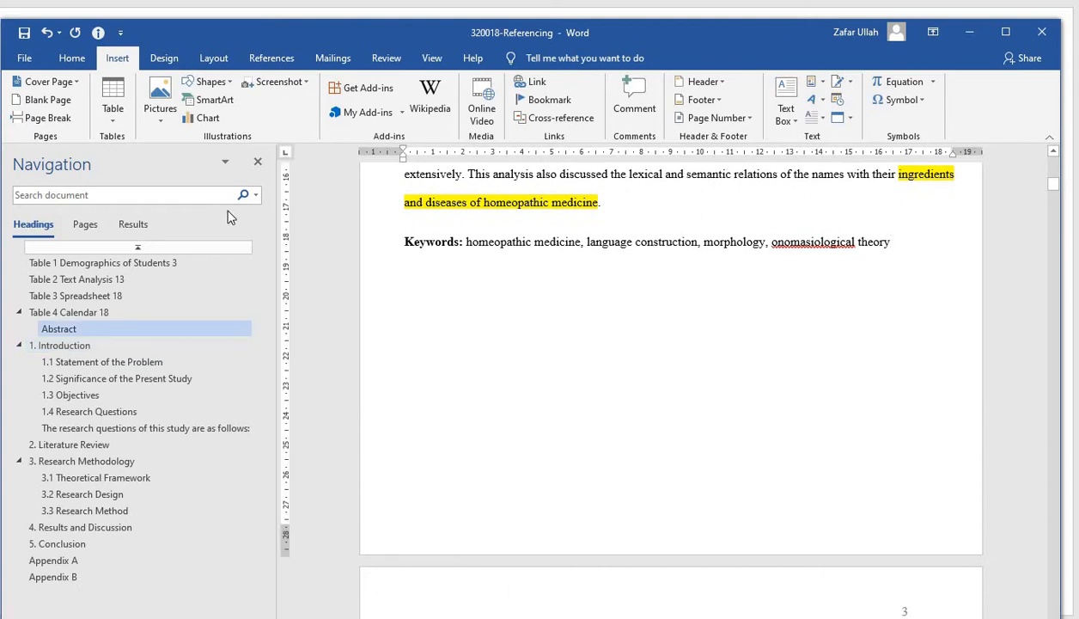
left_click(216, 60)
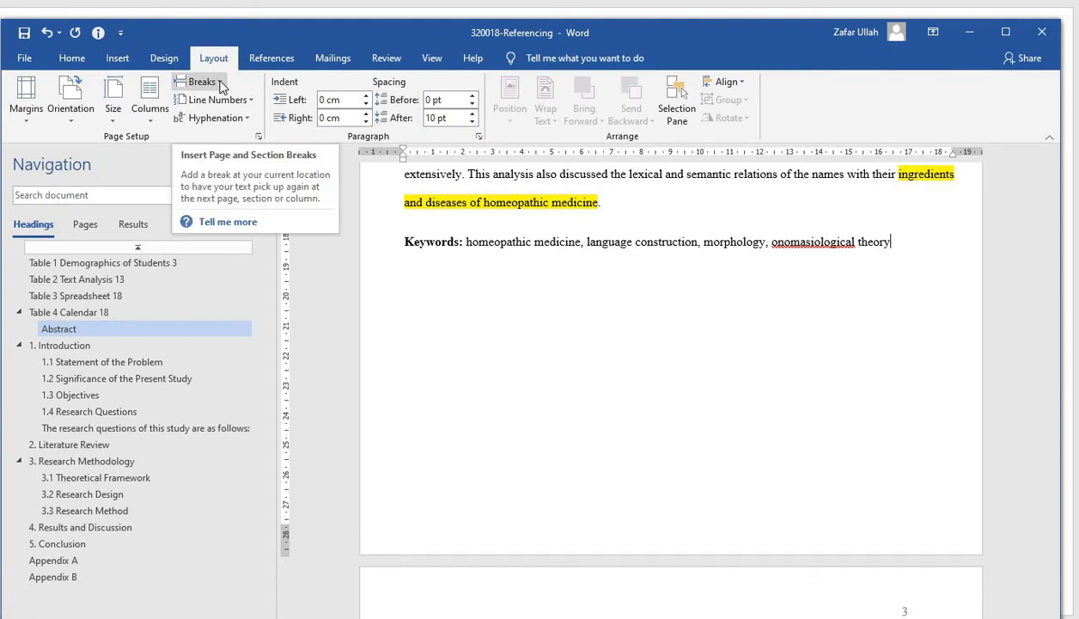
left_click(220, 83)
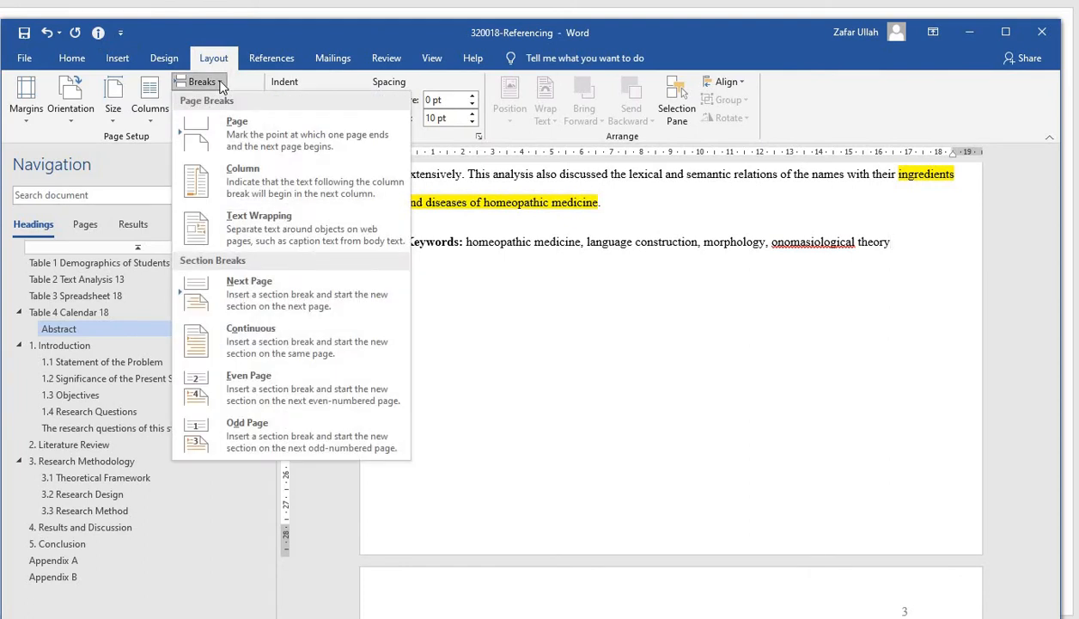
left_click(260, 293)
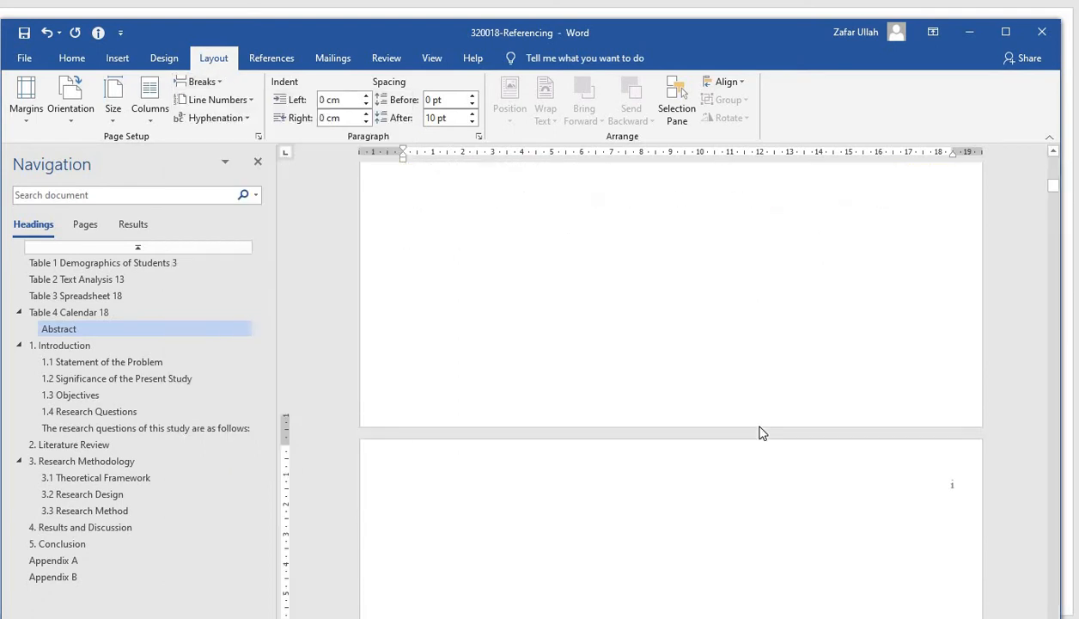
Insert another Next Page section break right after the Keywords line
left_click(637, 533)
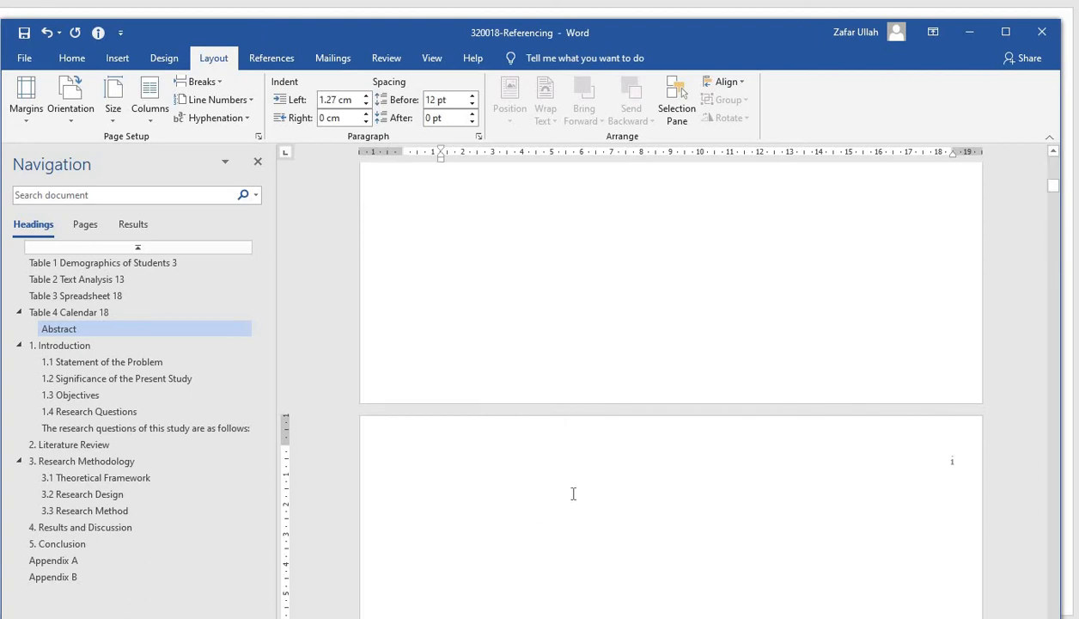
scroll(973, 351, "up", 5)
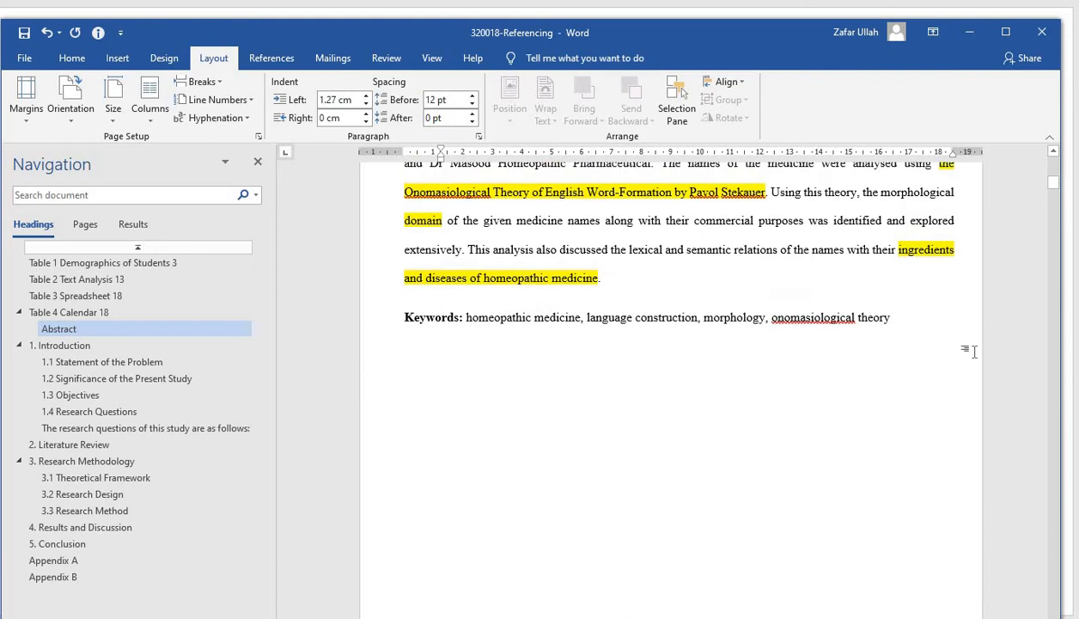
left_click(910, 320)
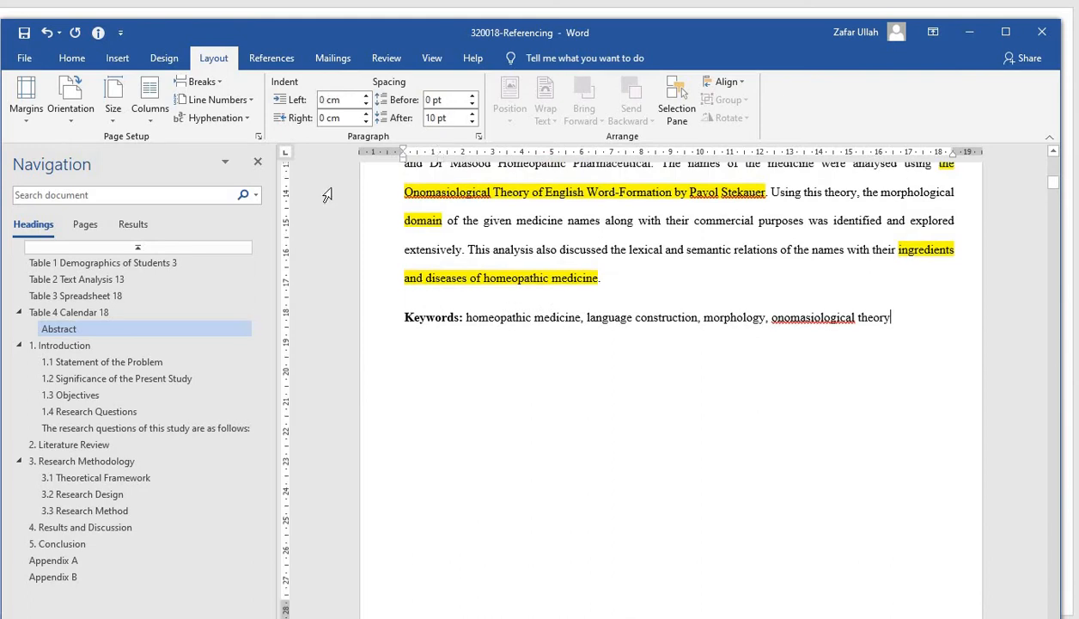
left_click(219, 83)
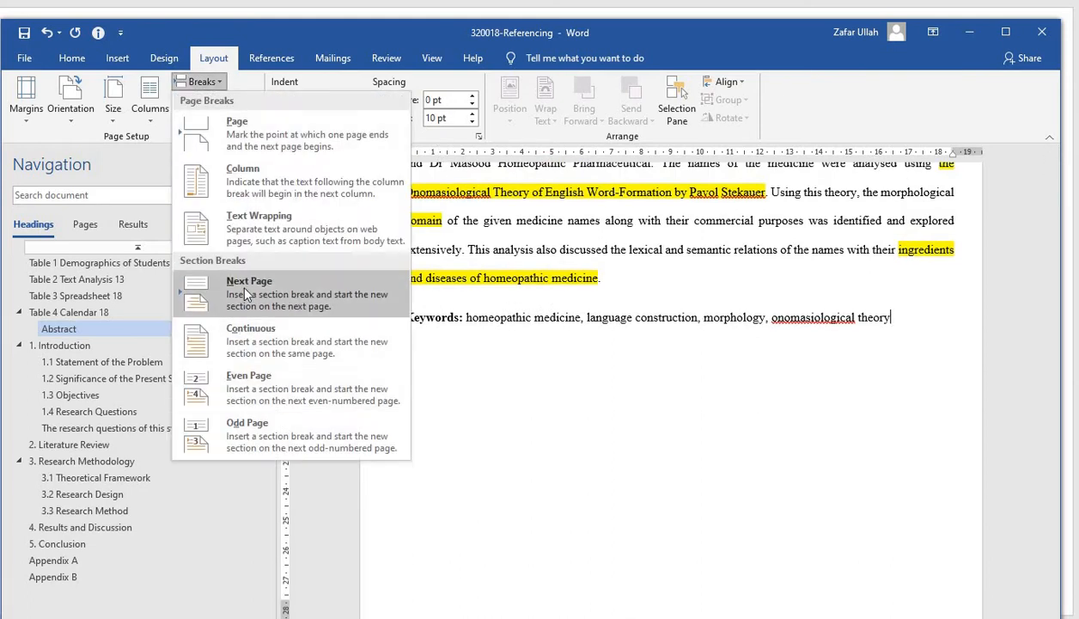
left_click(245, 294)
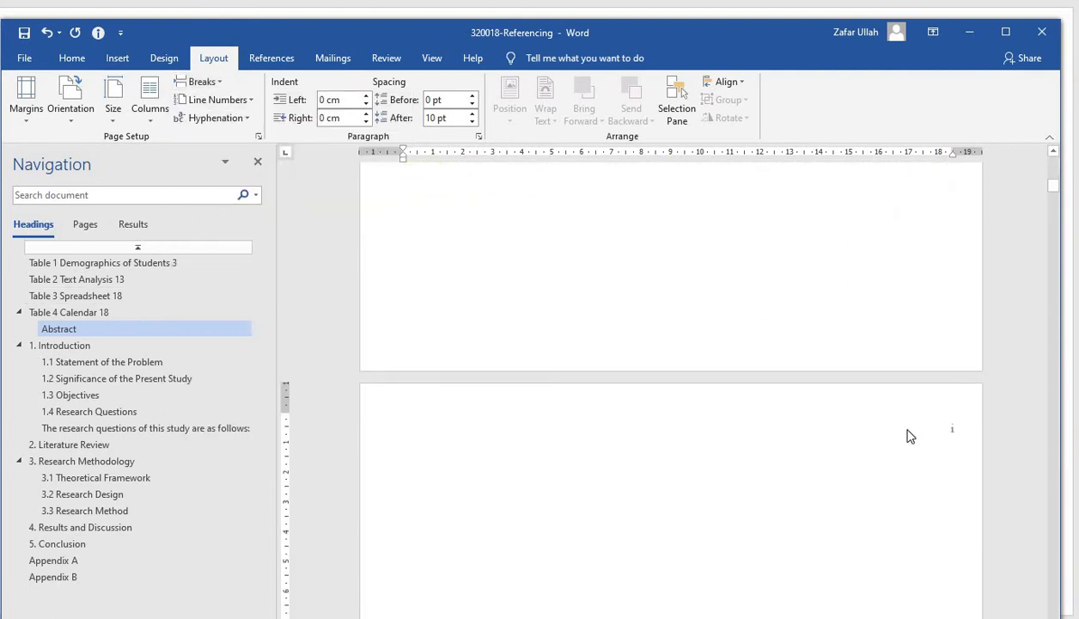
Delete the two blank pages between the abstract and the Introduction heading
scroll(827, 492, "down", 5)
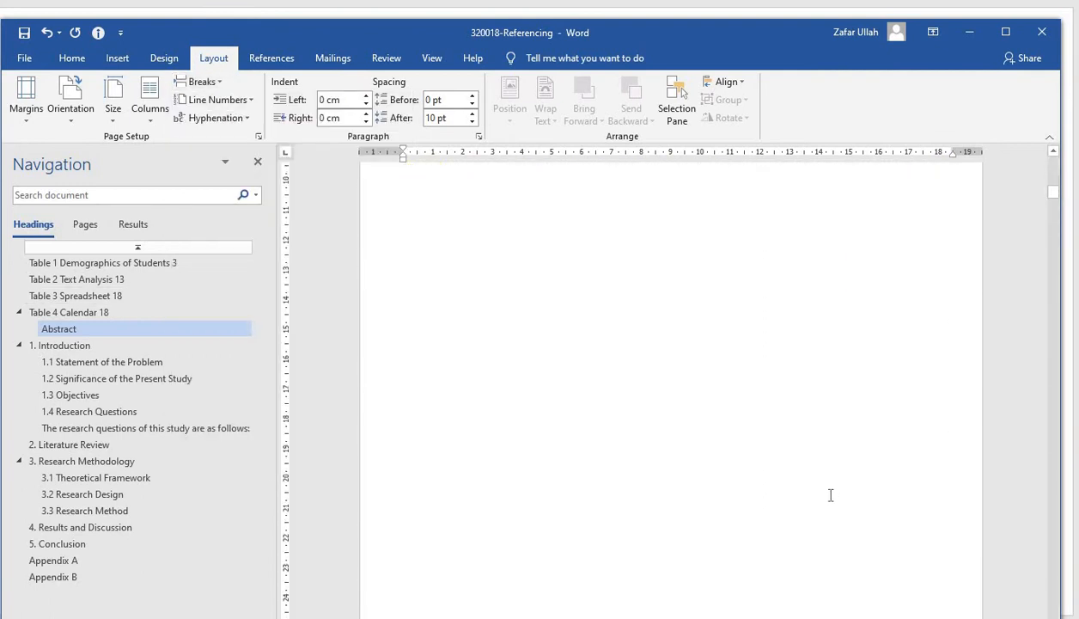
scroll(831, 494, "down", 10)
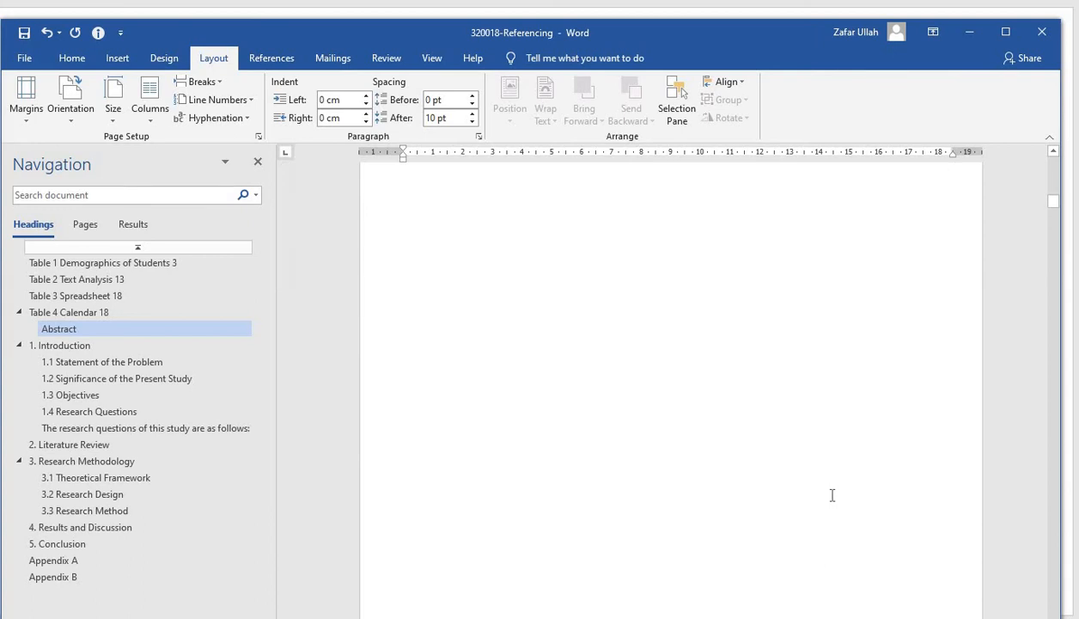
scroll(830, 498, "down", 5)
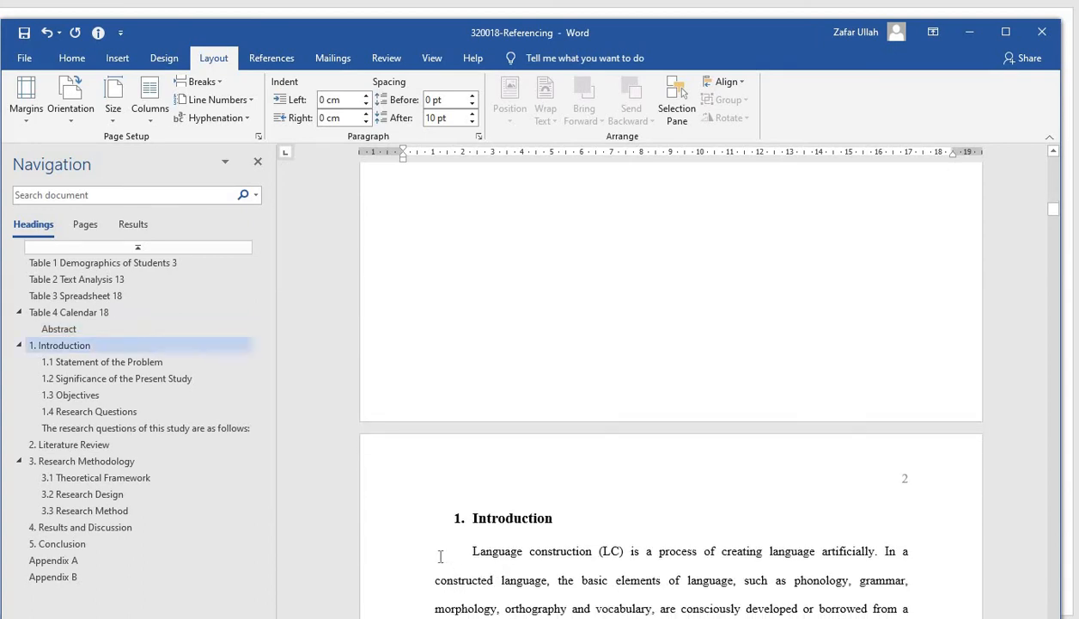
left_click(458, 524)
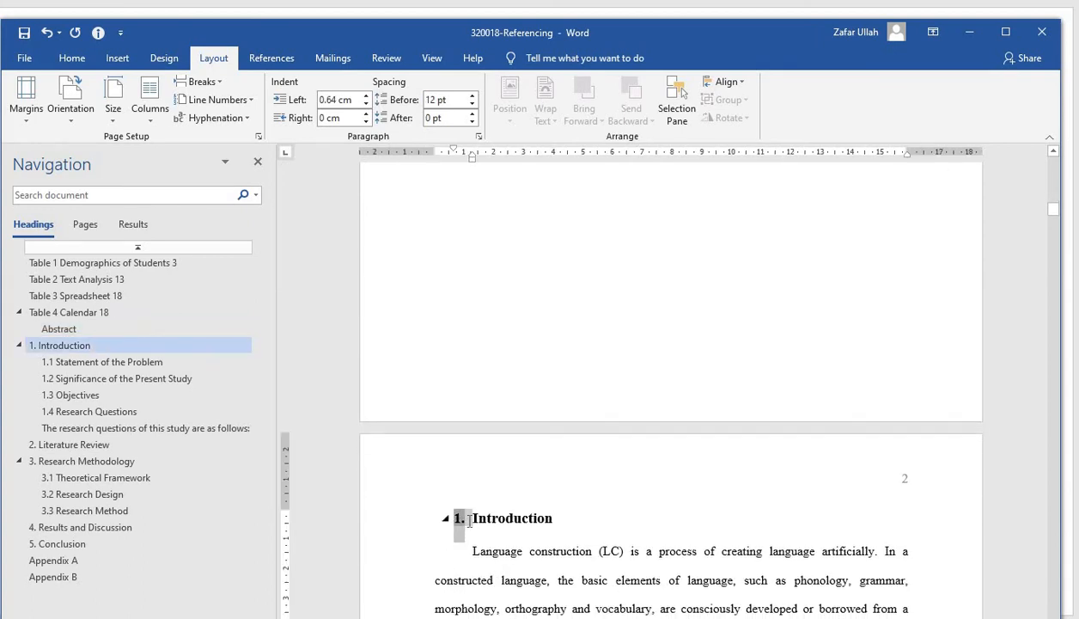
scroll(602, 451, "up", 10)
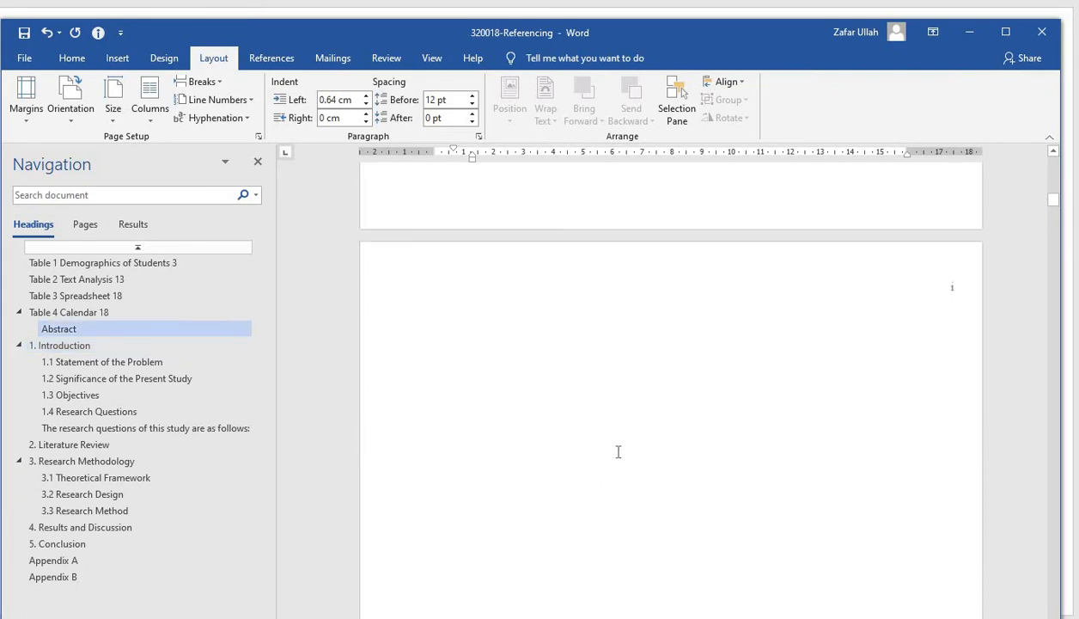
scroll(617, 451, "up", 5)
scroll(585, 404, "up", 1)
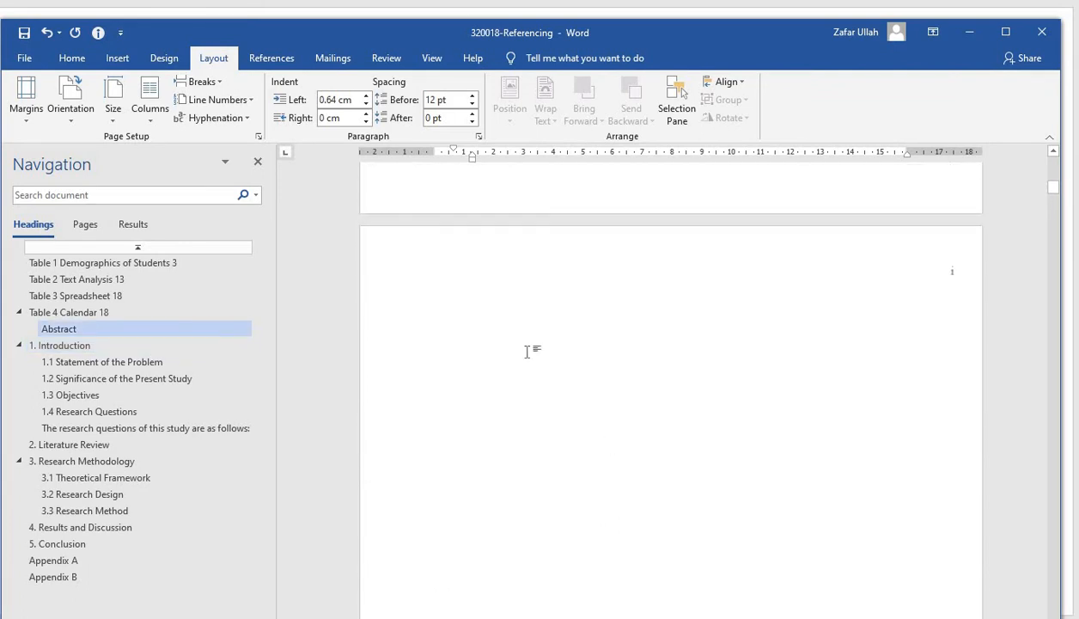
left_click(525, 309)
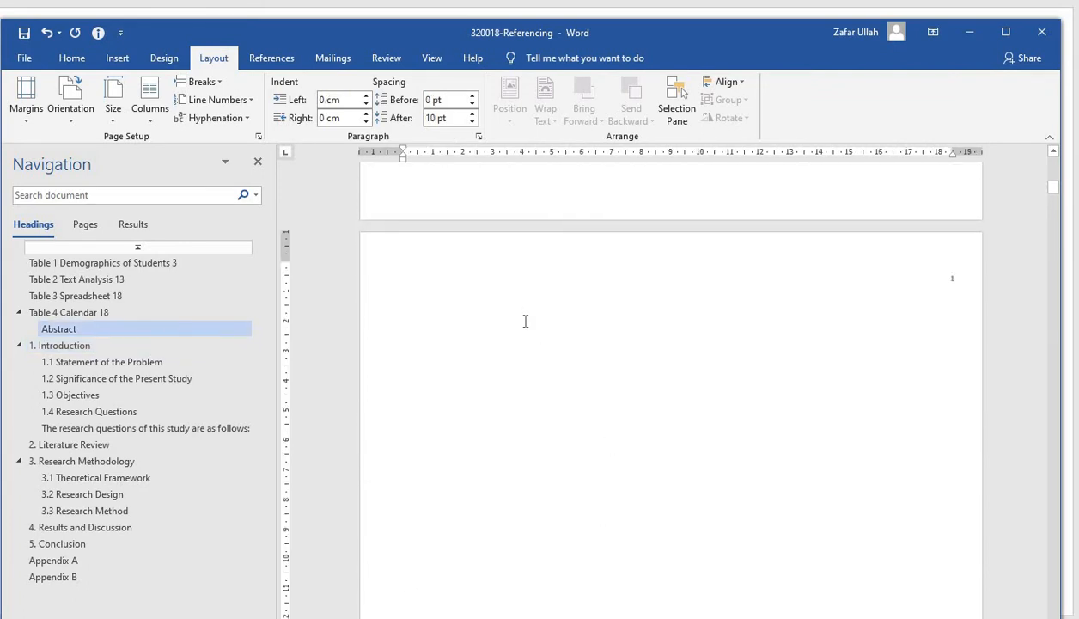
key("Delete")
key("Delete")
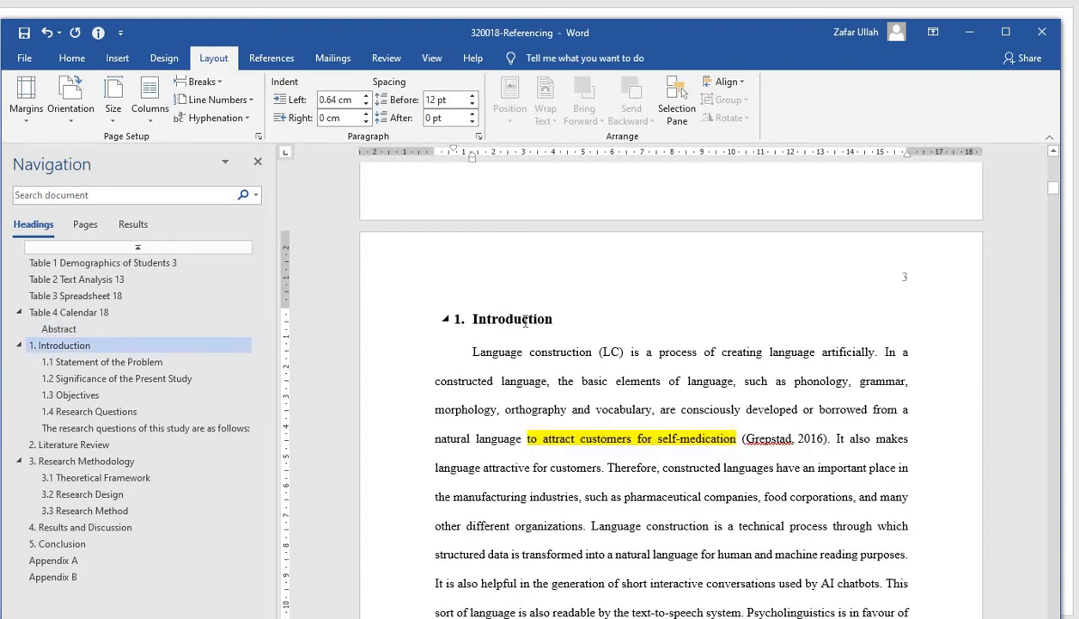
Restart the Introduction section's page numbering at 1, keeping the 1, 2, 3 number format
scroll(886, 307, "up", 10)
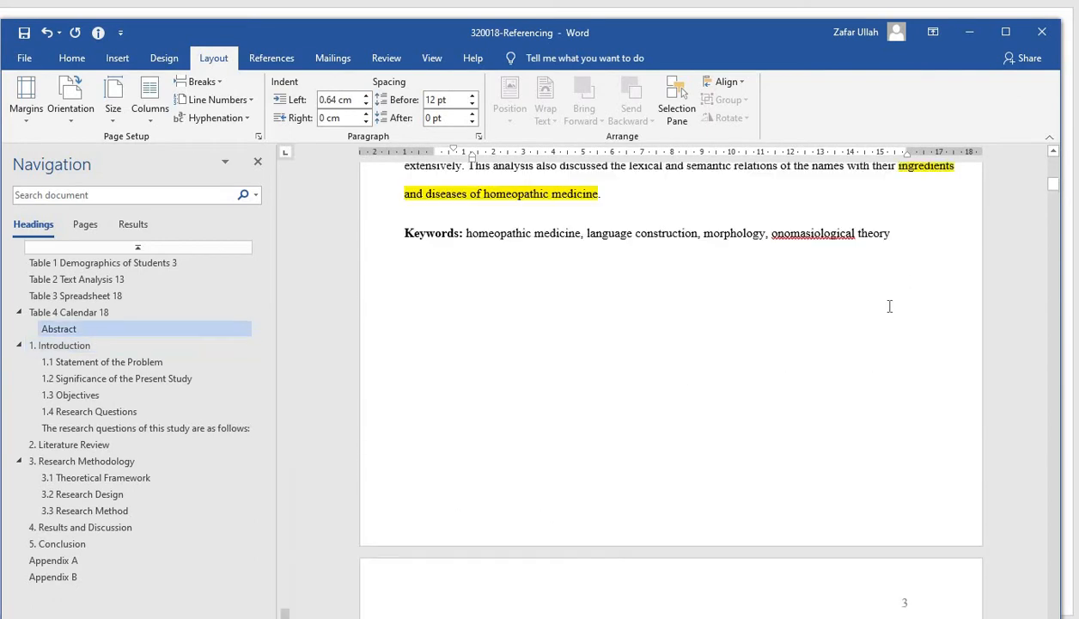
scroll(891, 307, "down", 10)
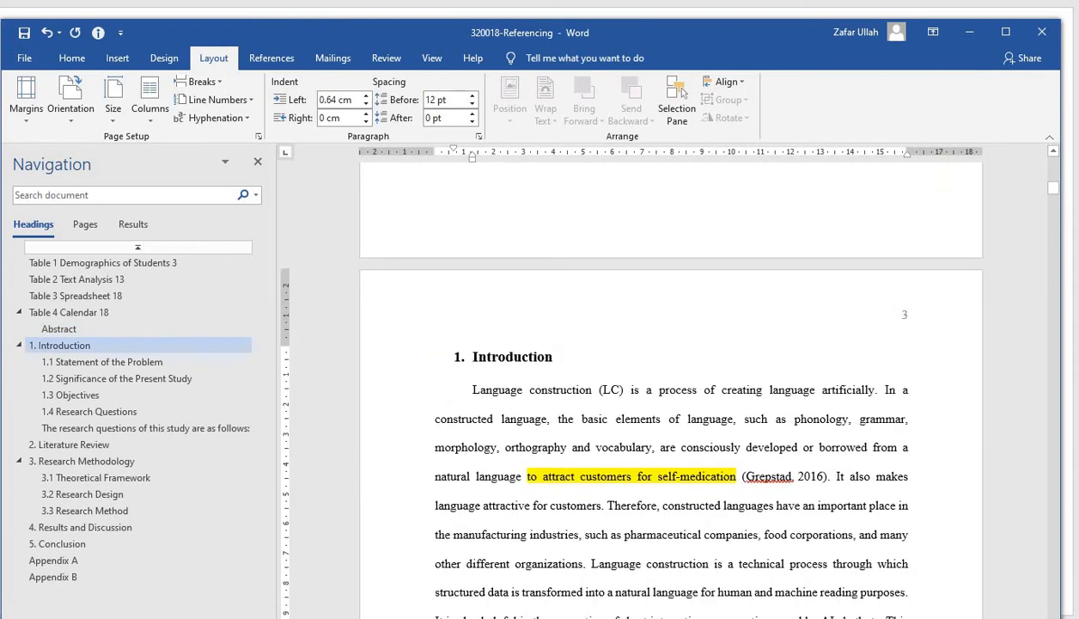
left_click(116, 58)
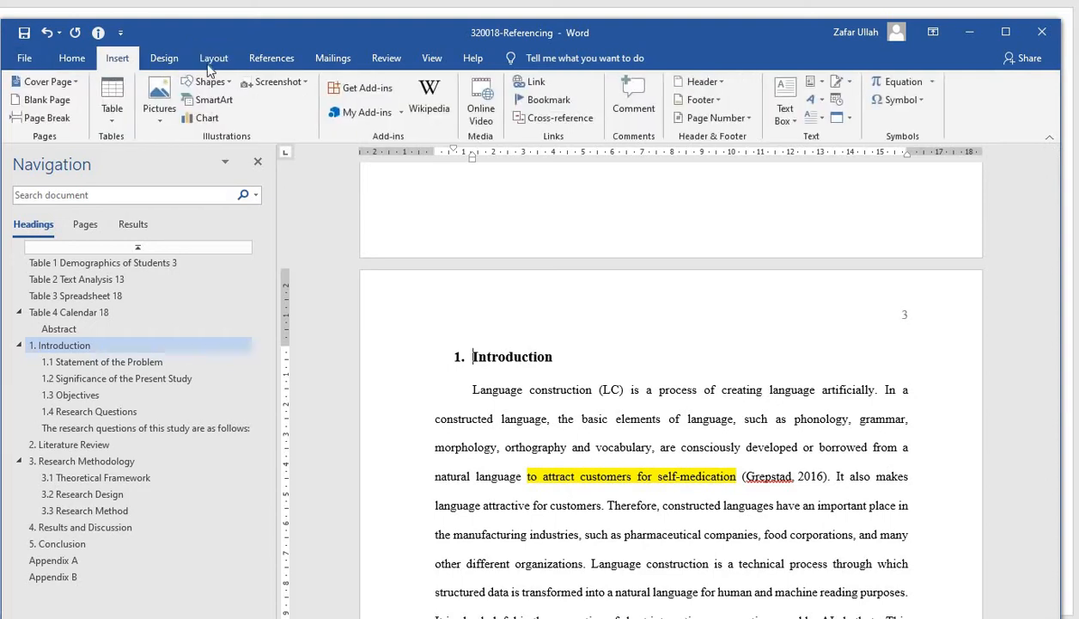
left_click(683, 119)
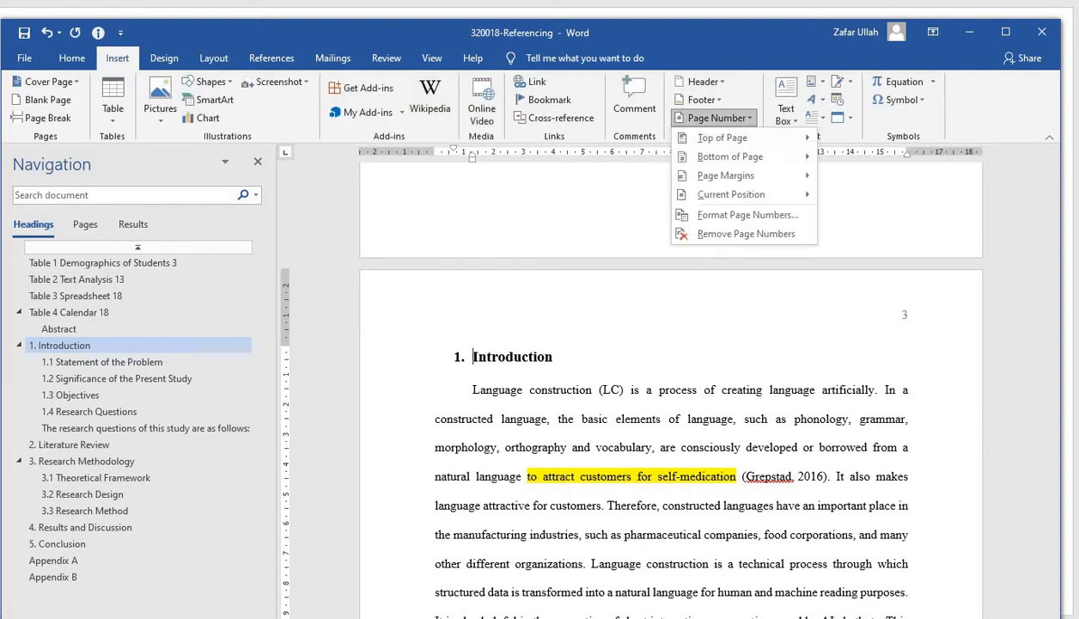
left_click(746, 215)
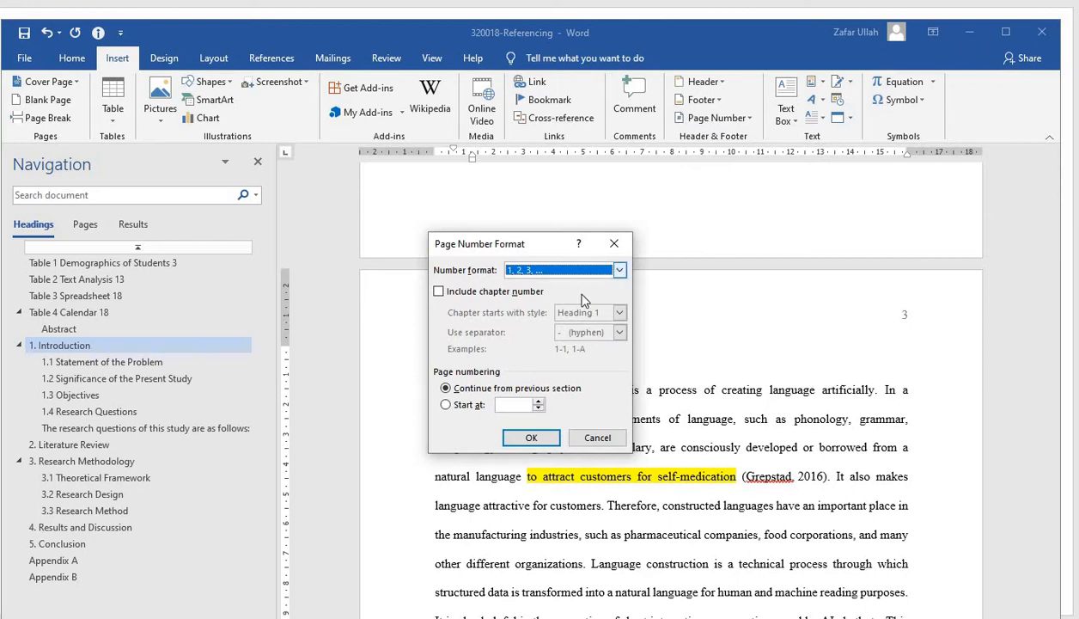
left_click(446, 405)
left_click(530, 438)
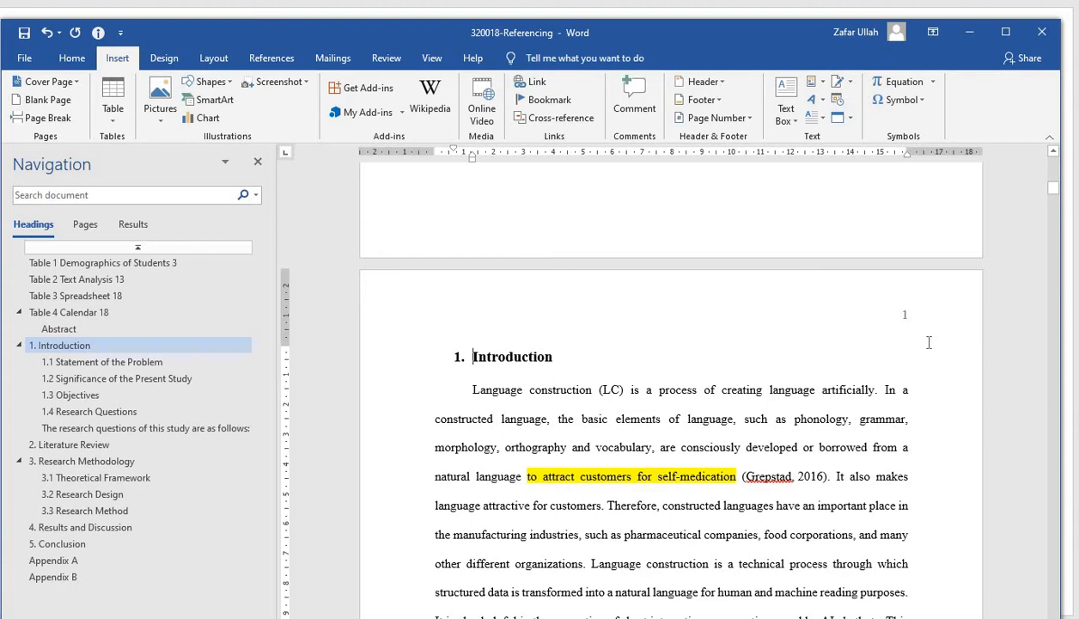
Check the page numbering across the contents and abstract pages and on the first Introduction page
scroll(929, 342, "up", 10)
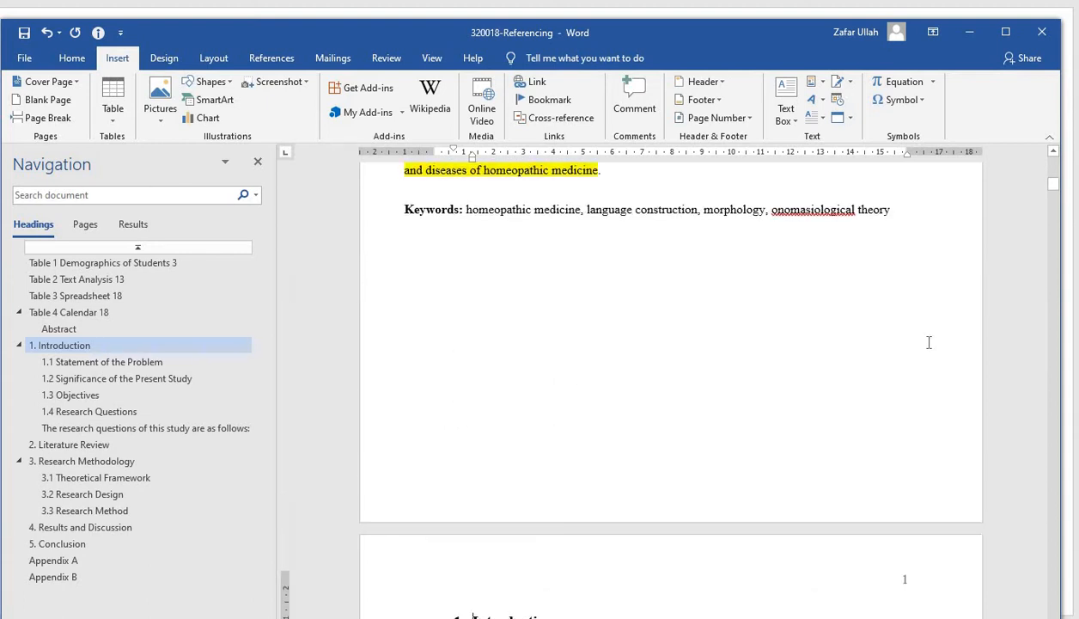
scroll(929, 342, "up", 12)
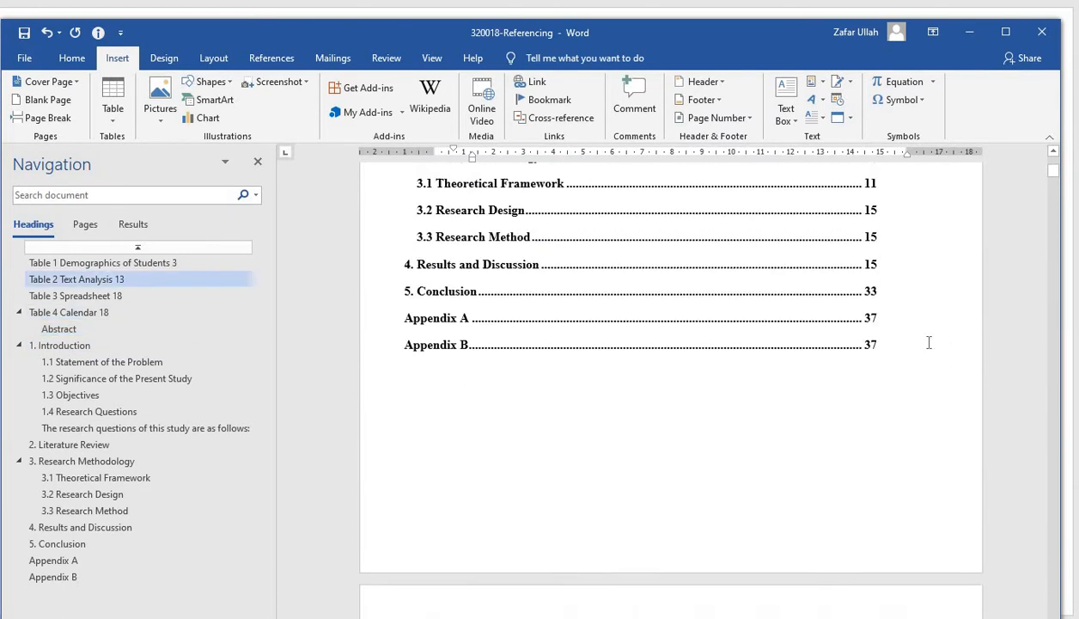
scroll(929, 342, "up", 2)
scroll(929, 342, "down", 12)
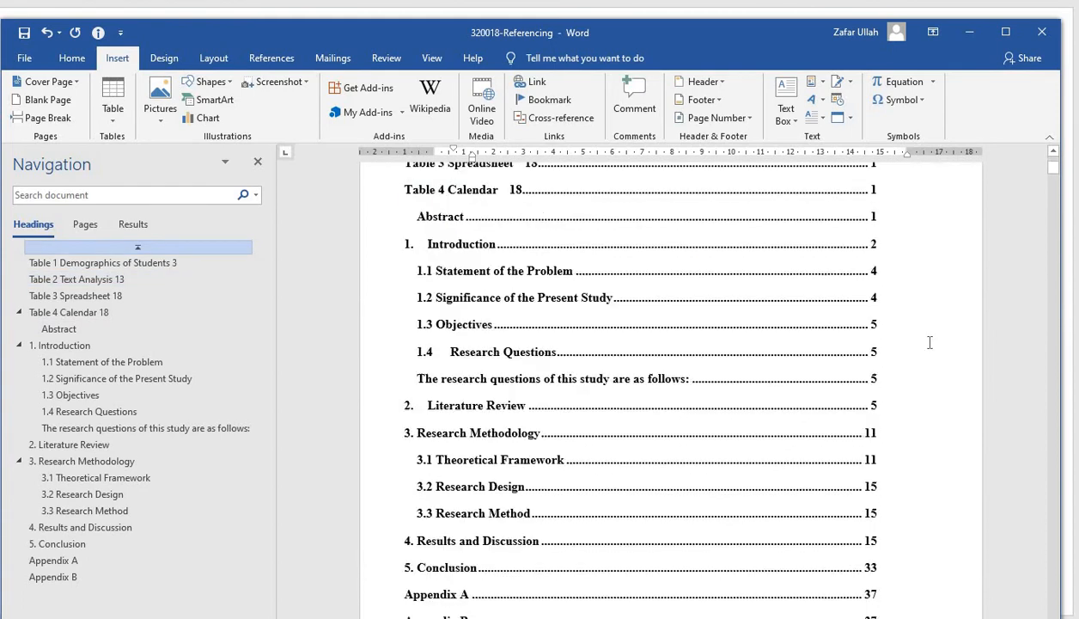
scroll(930, 344, "down", 8)
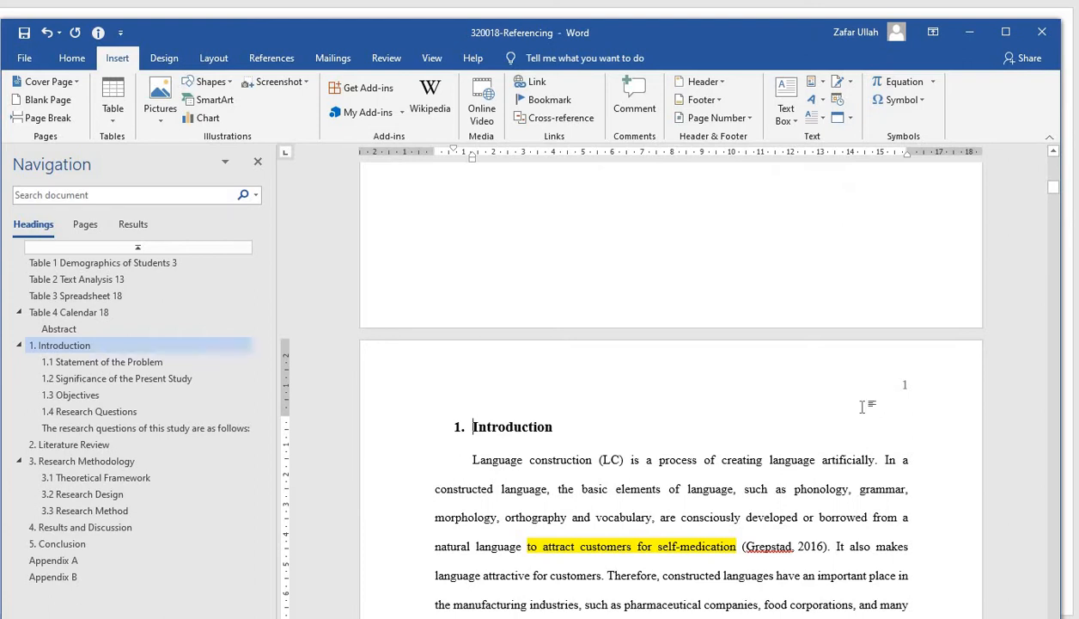
scroll(863, 409, "up", 3)
scroll(864, 409, "up", 2)
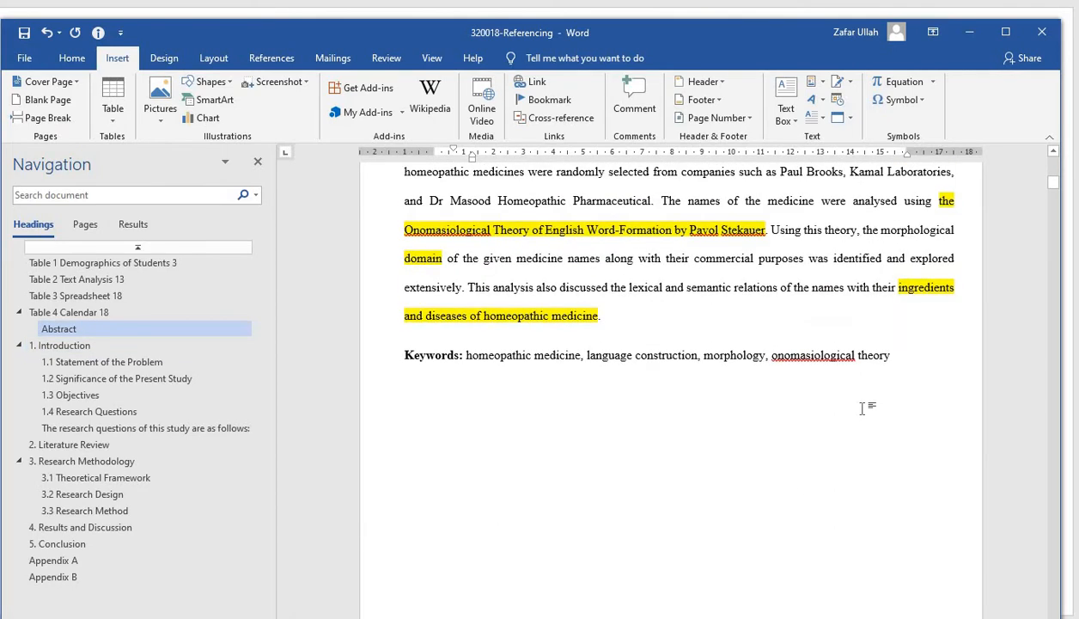
Apply the Heading 1 style to the References title that follows the Conclusion section
scroll(863, 409, "down", 5)
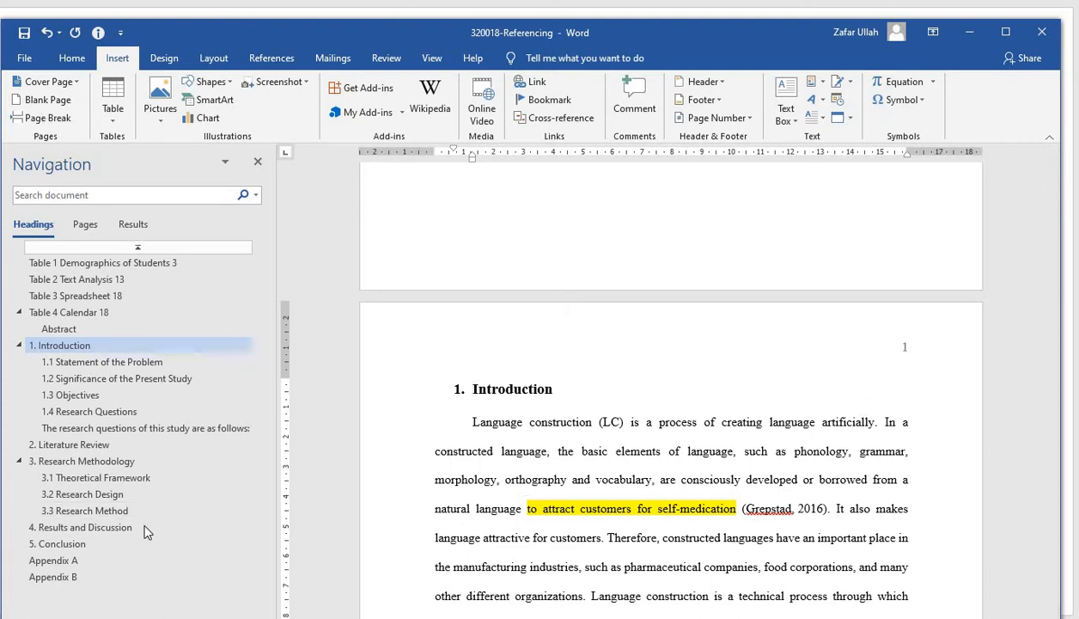
left_click(78, 548)
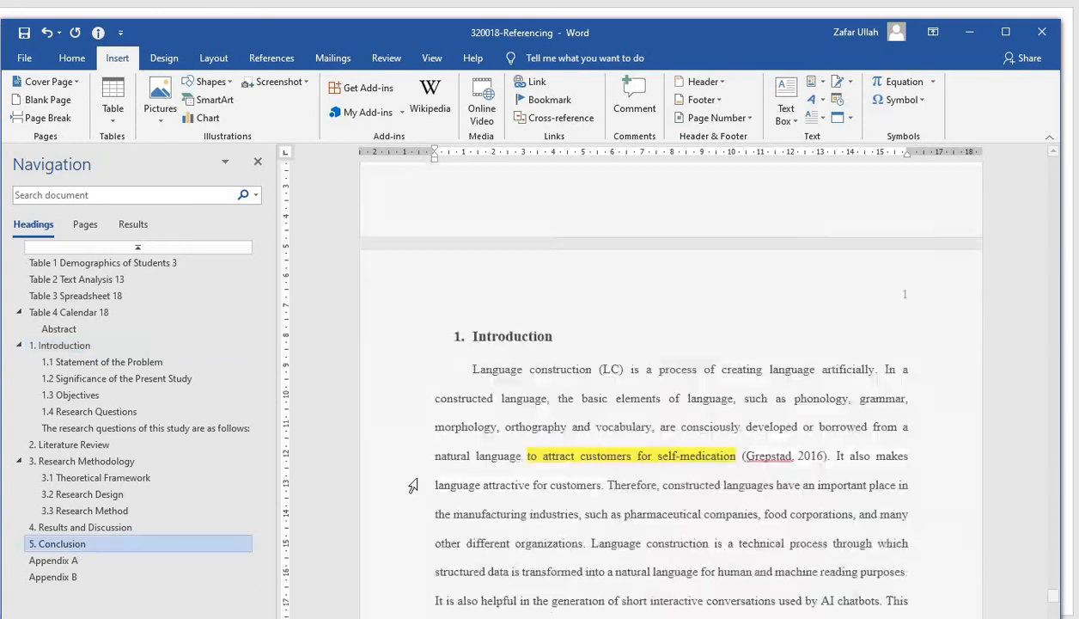
scroll(715, 414, "down", 15)
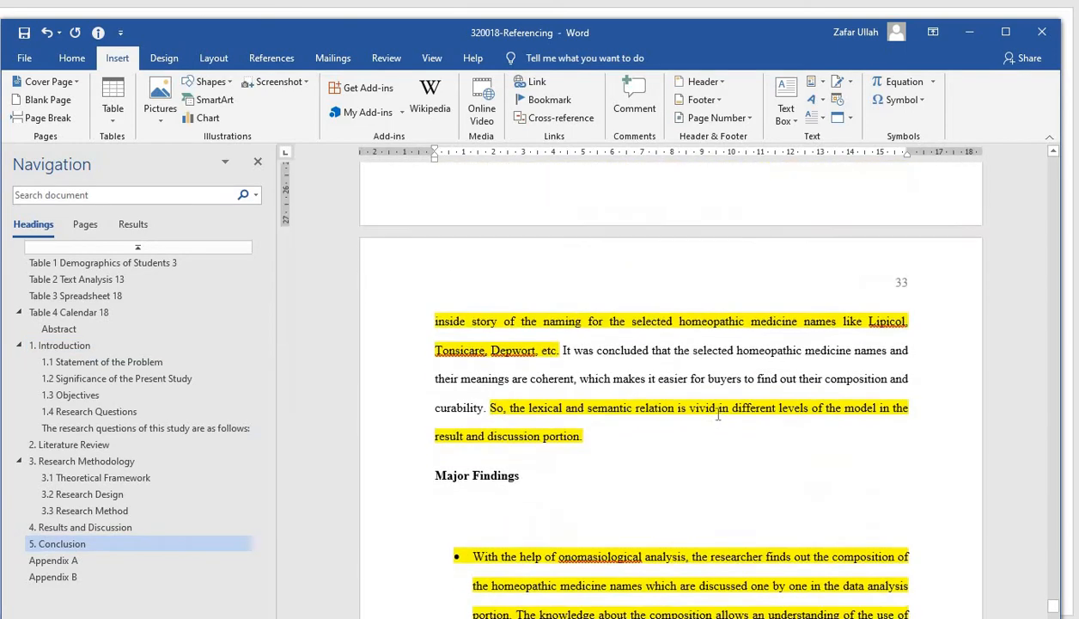
scroll(718, 414, "down", 10)
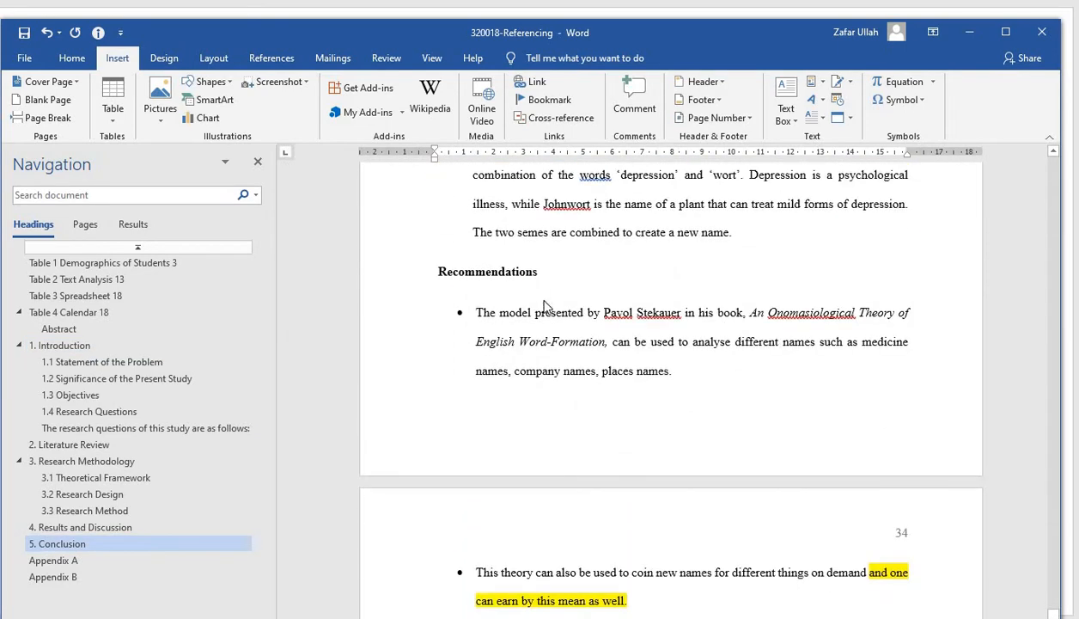
scroll(545, 300, "down", 8)
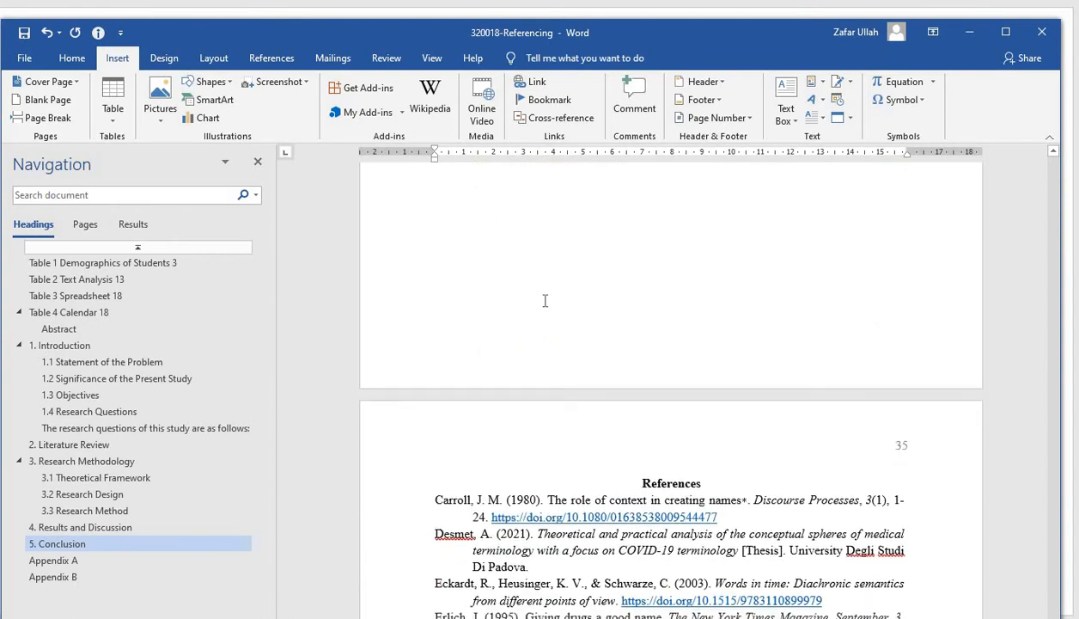
triple_click(637, 293)
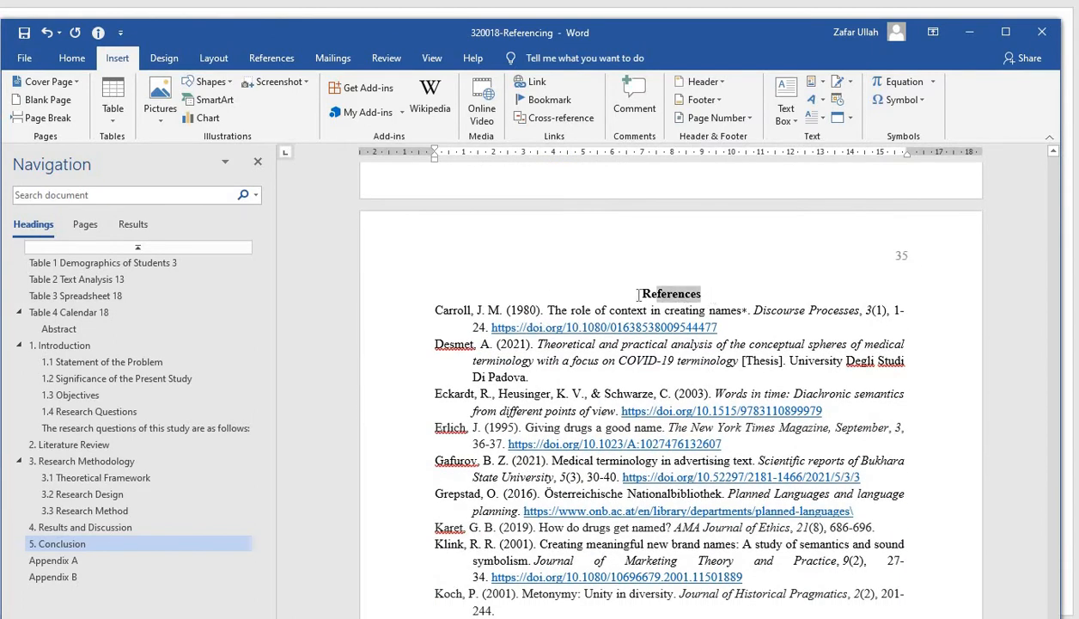
left_click(72, 57)
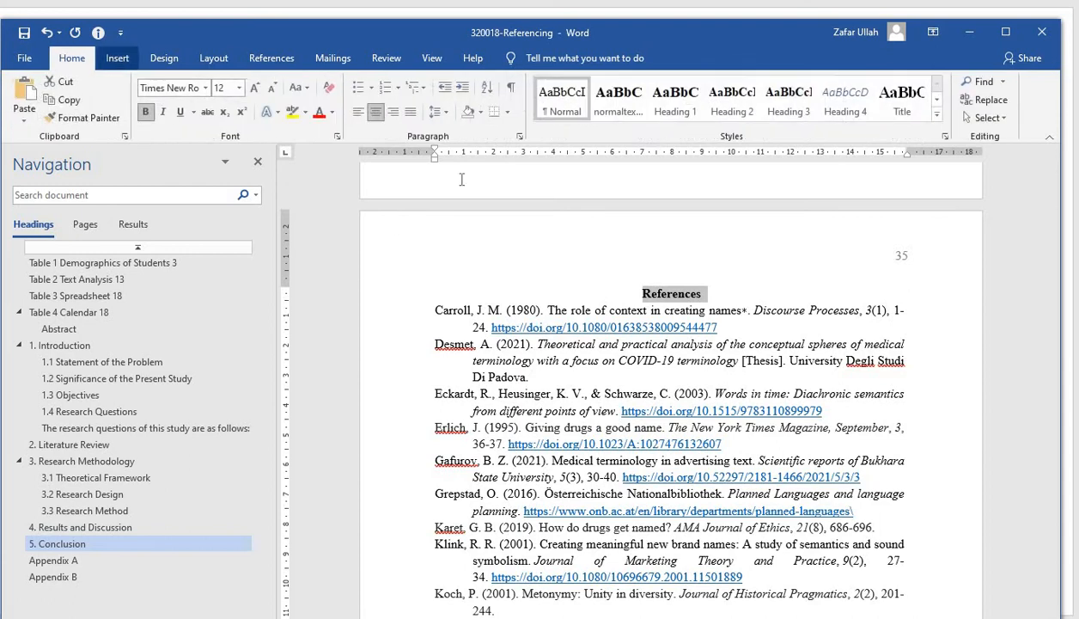
left_click(676, 101)
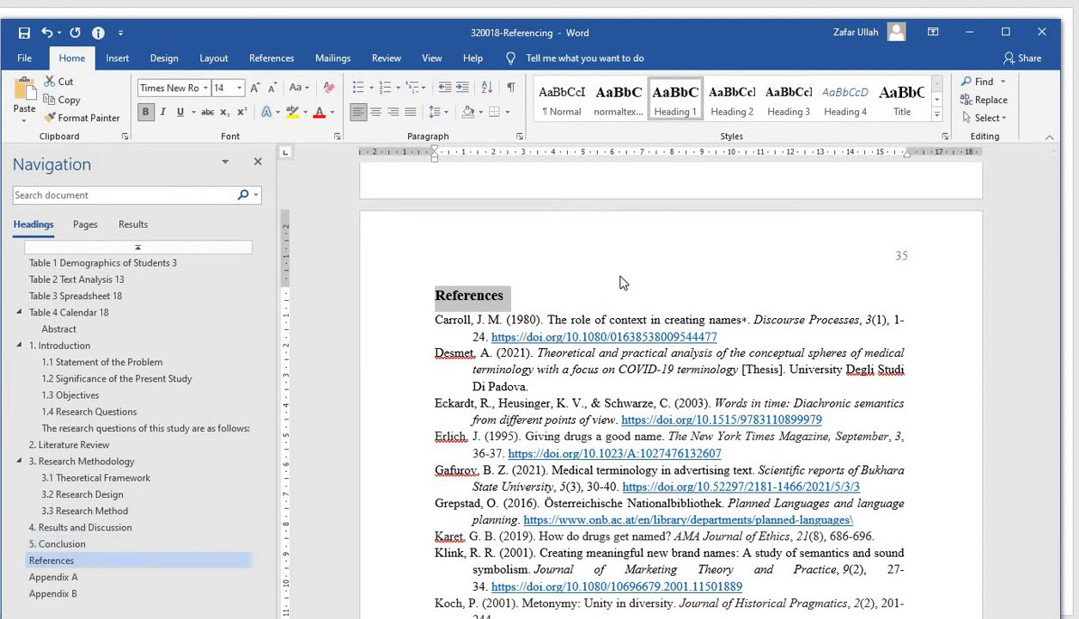
Insert a Next Page section break after the last reference entry, before Appendix A
left_click(81, 577)
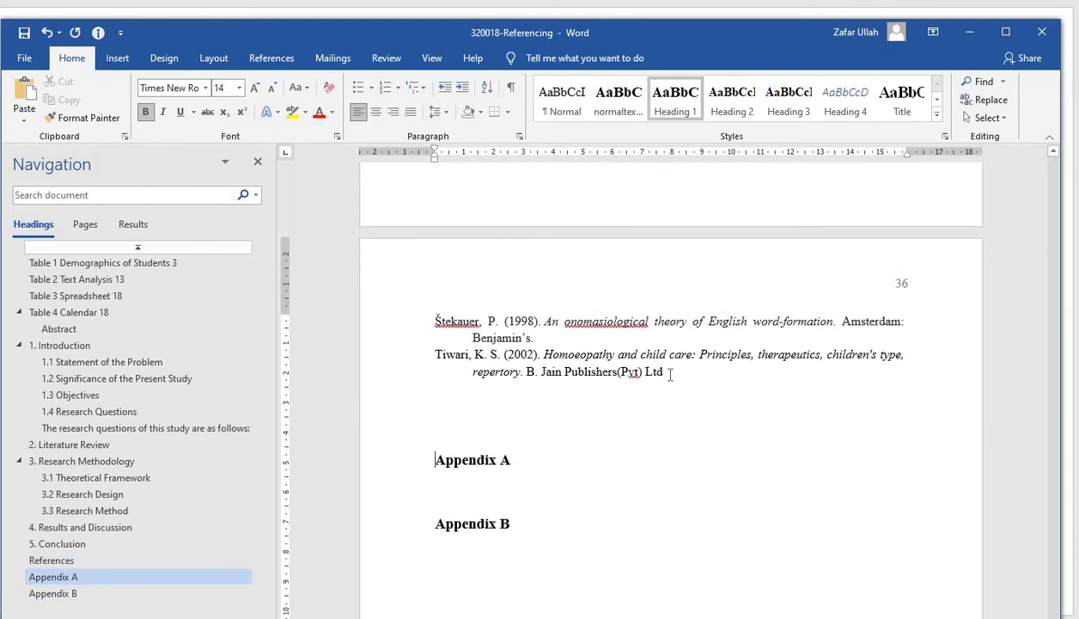
left_click(670, 376)
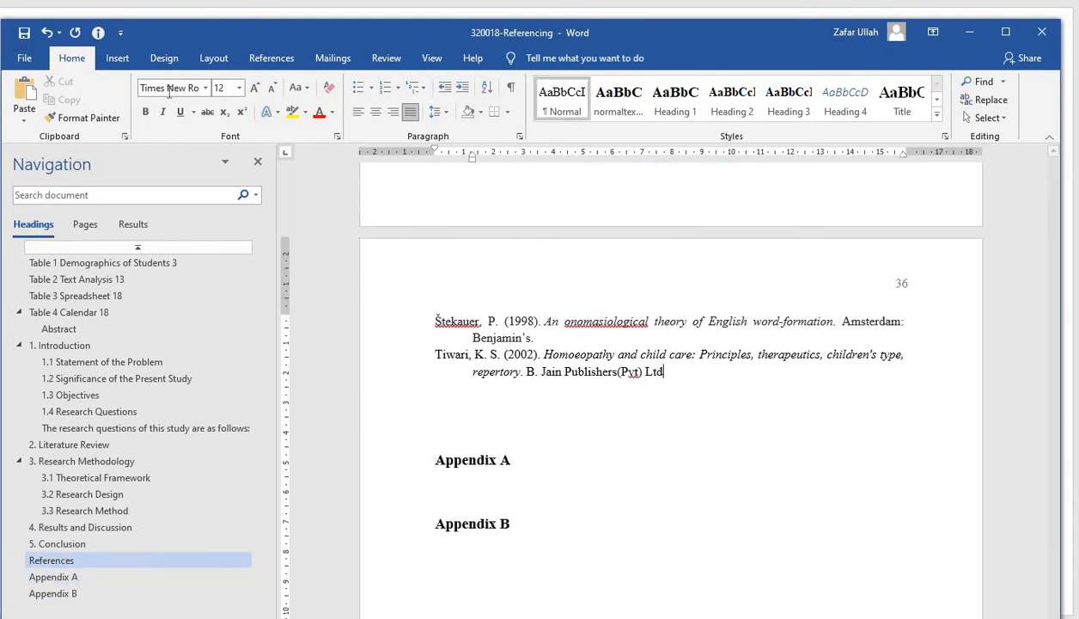
left_click(219, 61)
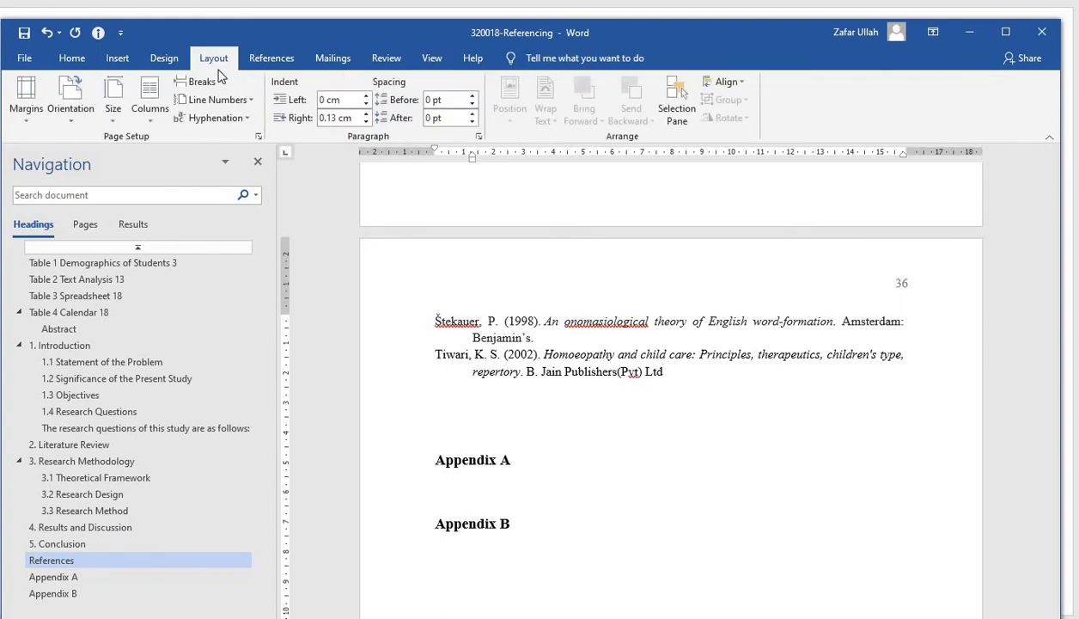
left_click(220, 83)
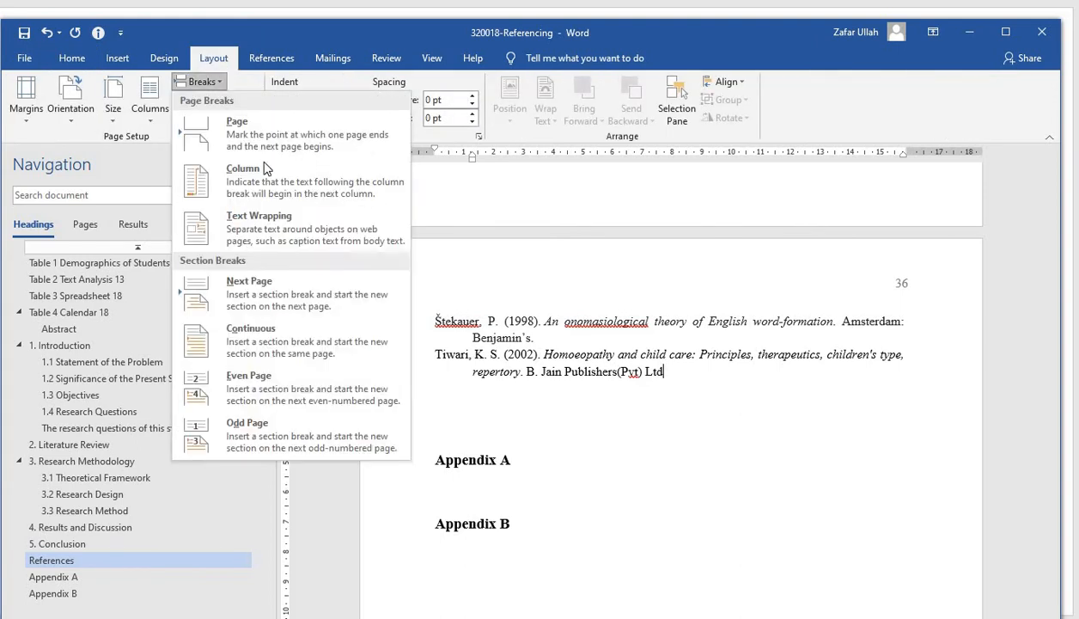
left_click(265, 295)
scroll(509, 392, "down", 3)
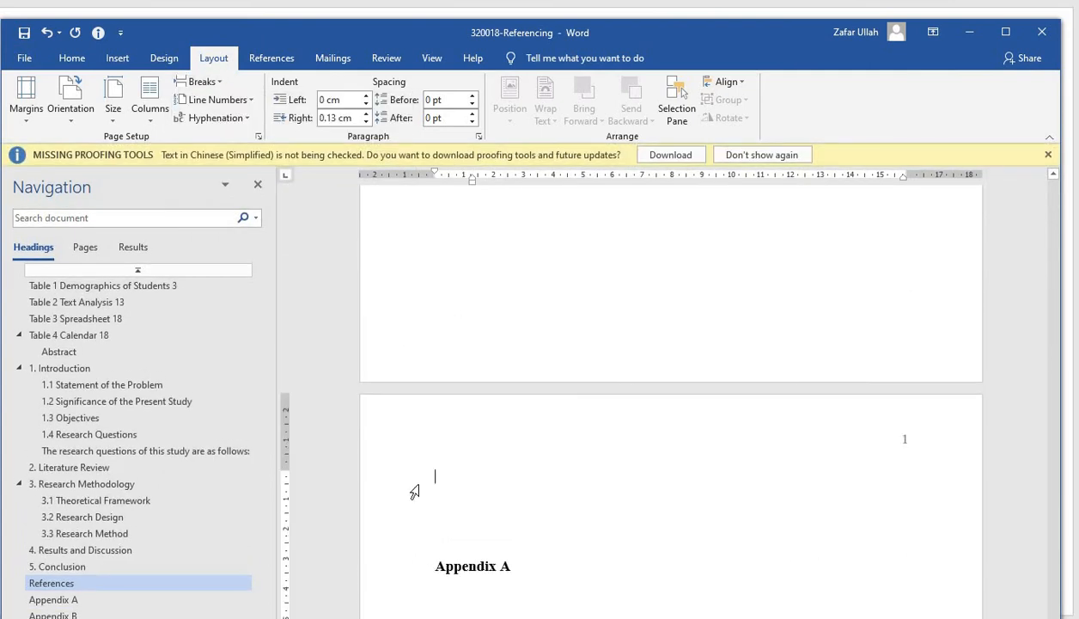
Delete the empty lines above the Appendix A heading on its new page
key("Delete")
key("Delete")
key("Delete")
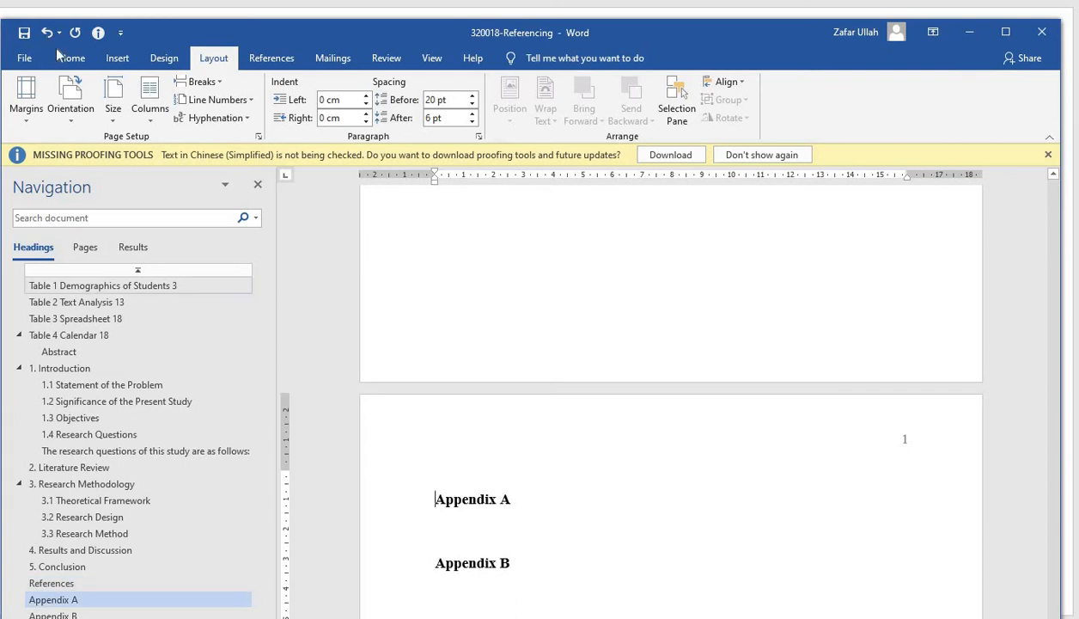
Format the appendix section's page numbers as i, ii, iii and start them at iv
left_click(118, 58)
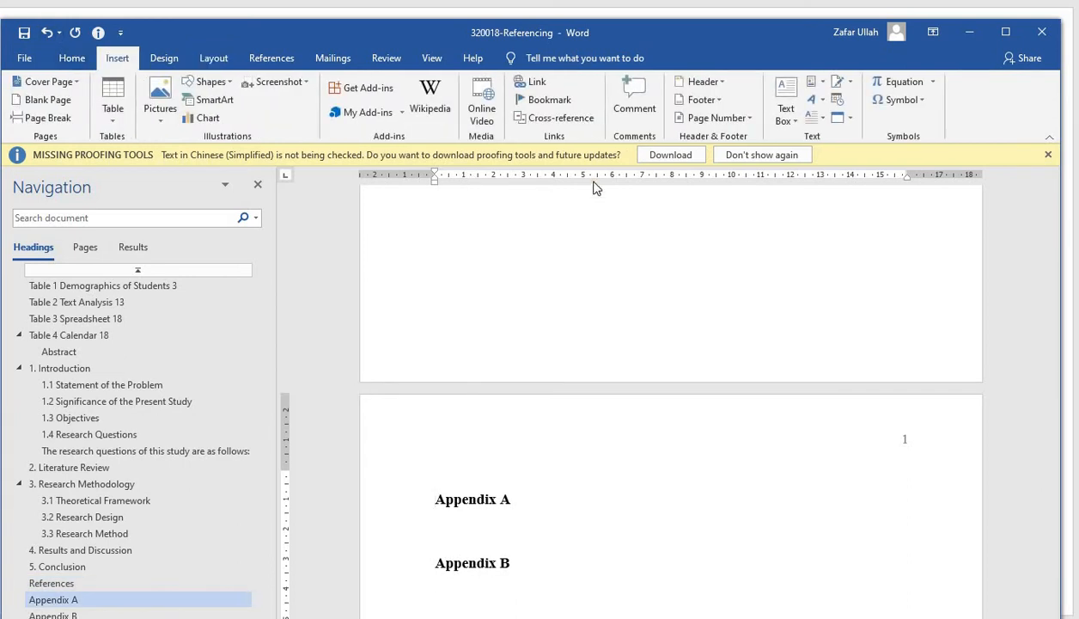
left_click(715, 120)
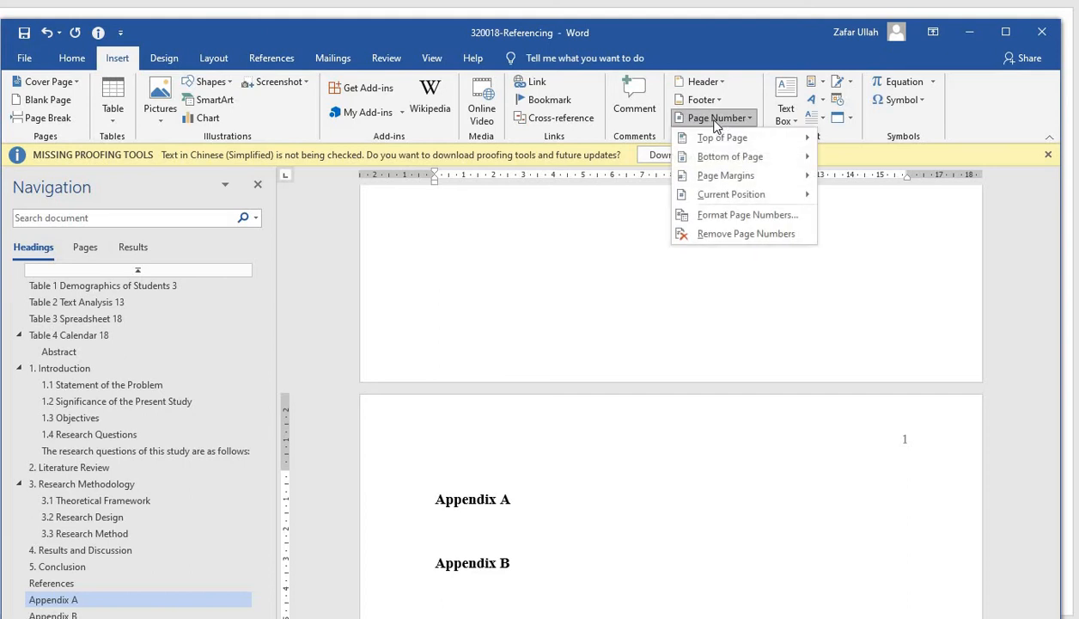
left_click(738, 213)
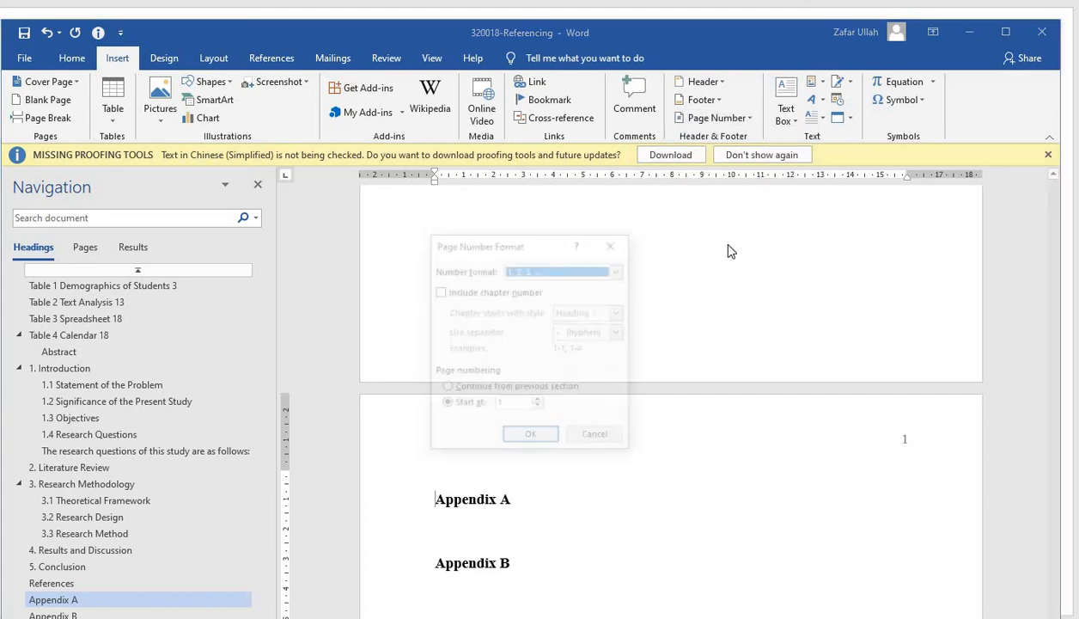
left_click(619, 271)
left_click(530, 328)
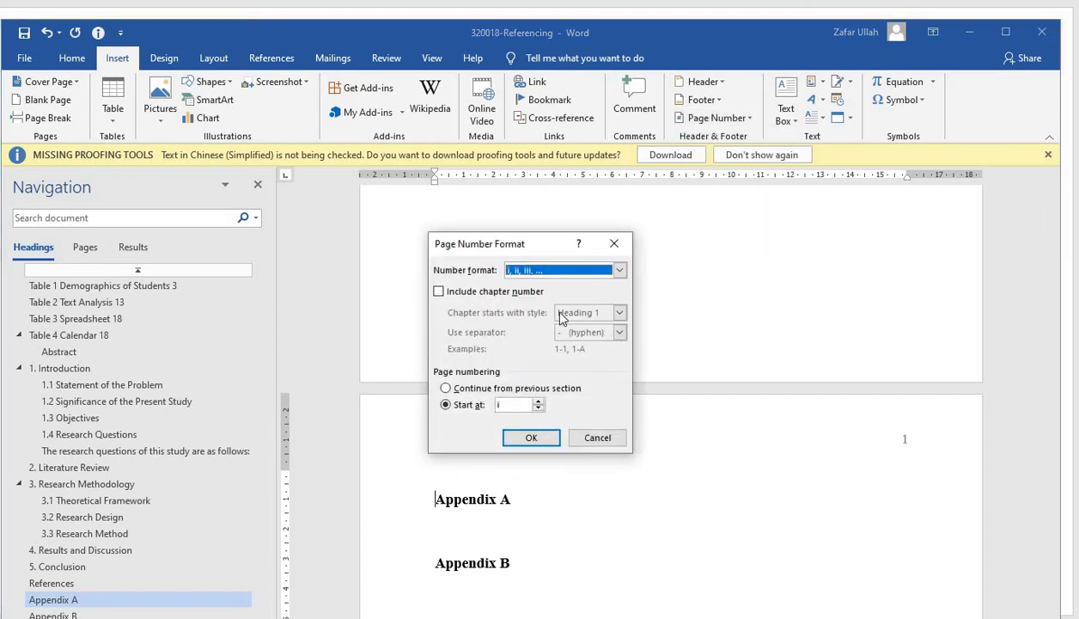
left_click(501, 404)
type("v")
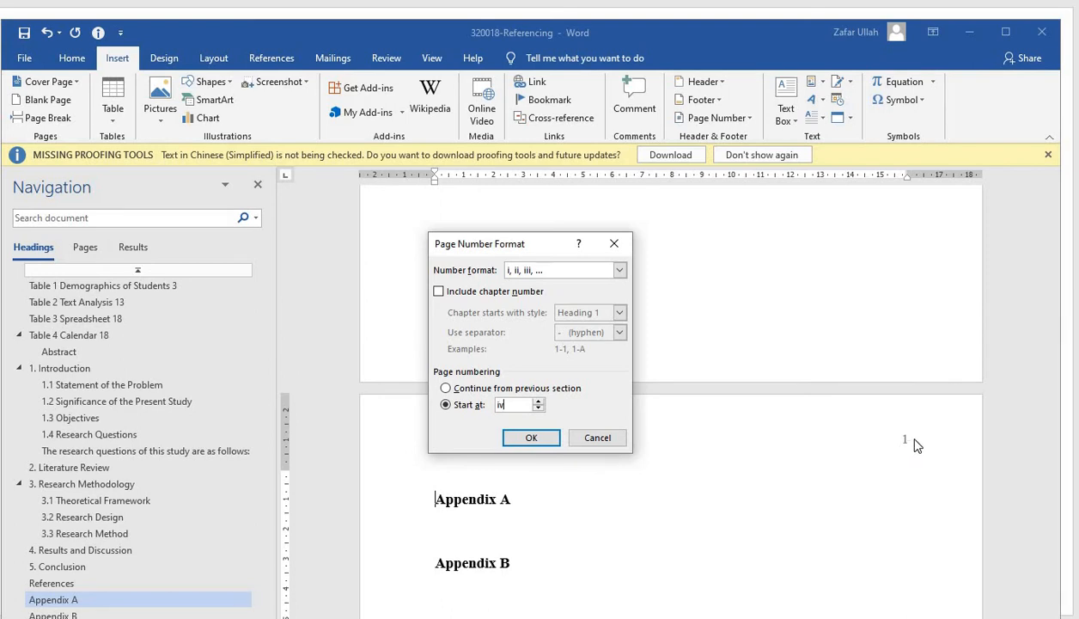
left_click(533, 443)
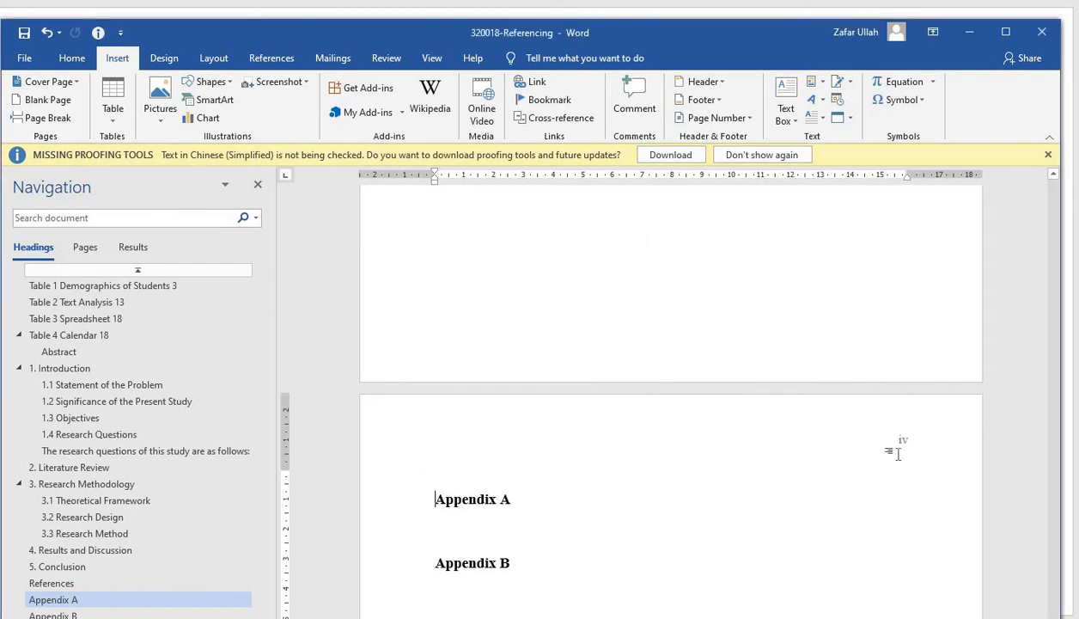
Compare the page numbers on the References pages with those of the appendix section
scroll(899, 454, "up", 5)
scroll(899, 454, "up", 5)
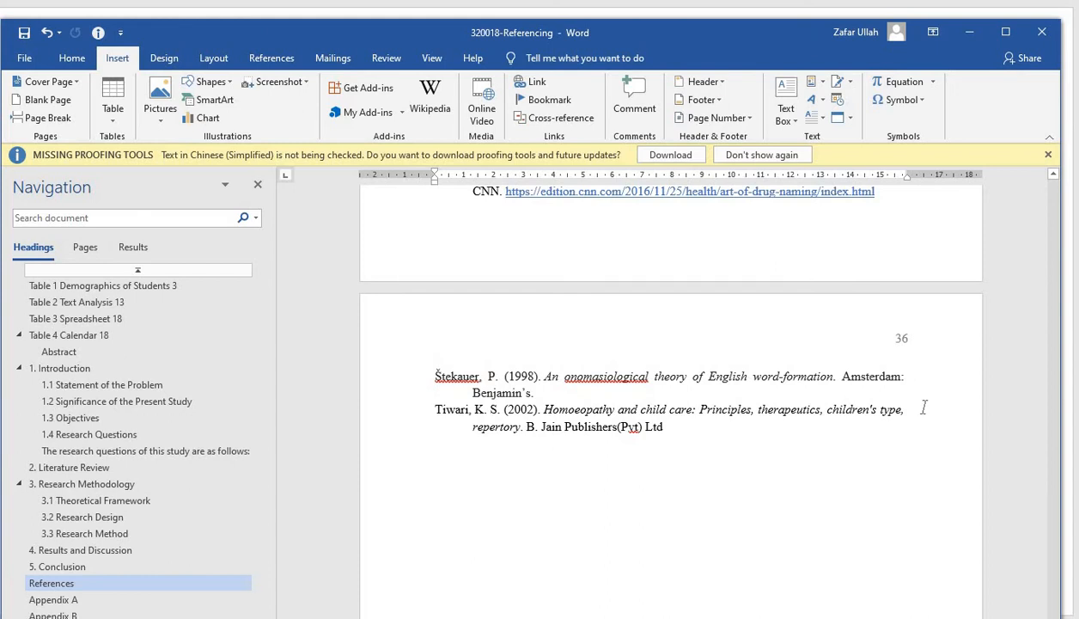
scroll(919, 408, "down", 10)
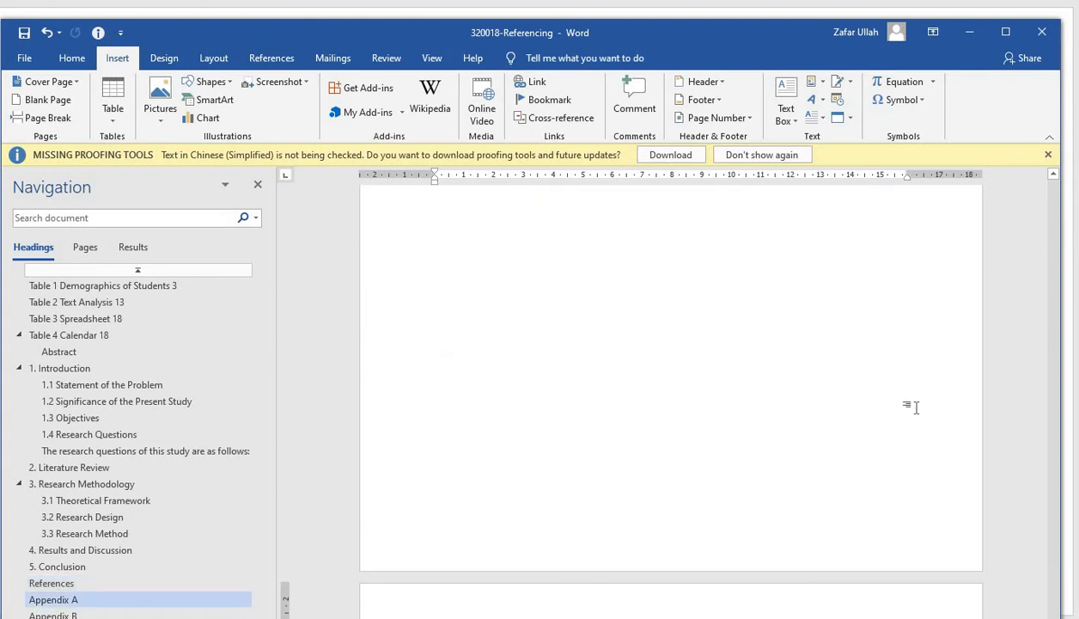
scroll(917, 408, "up", 2)
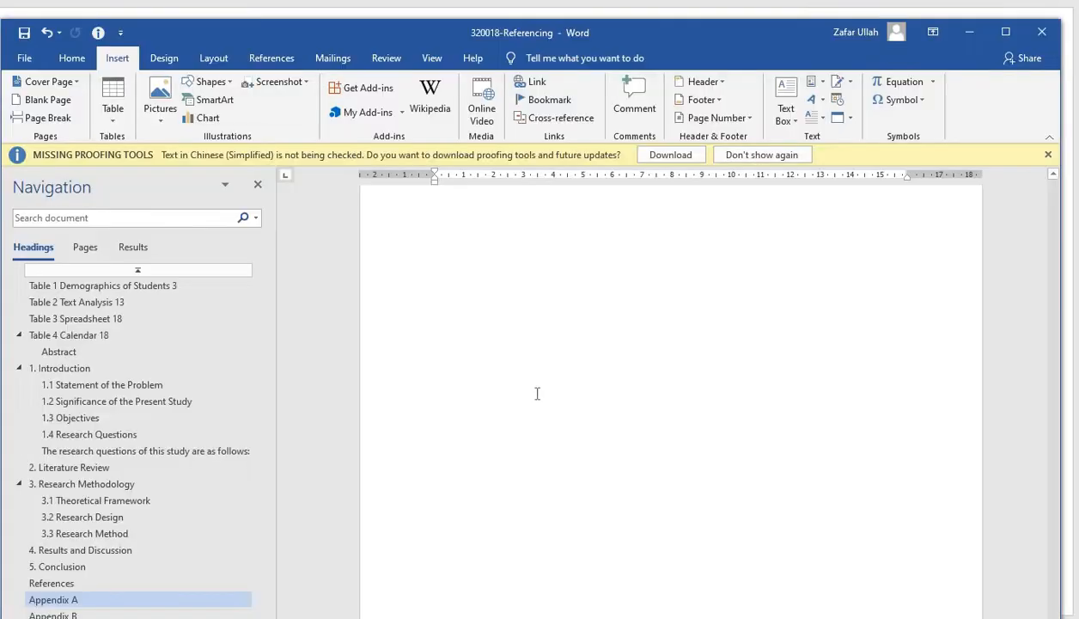
scroll(534, 404, "up", 10)
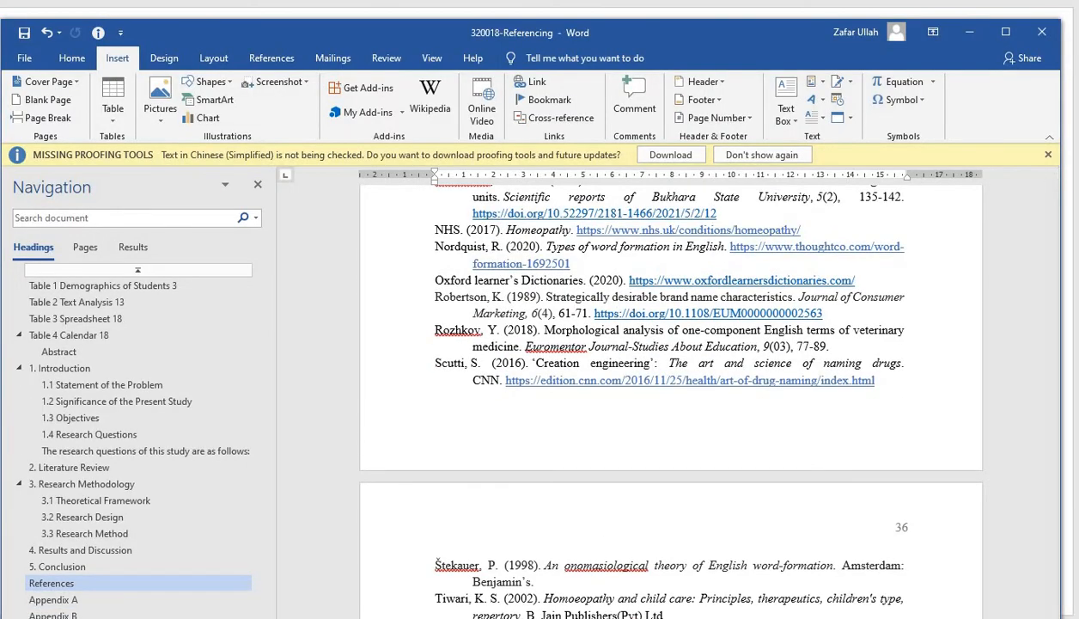
Insert a page break after the Appendix A heading and remove the empty lines above Appendix B
scroll(941, 529, "down", 15)
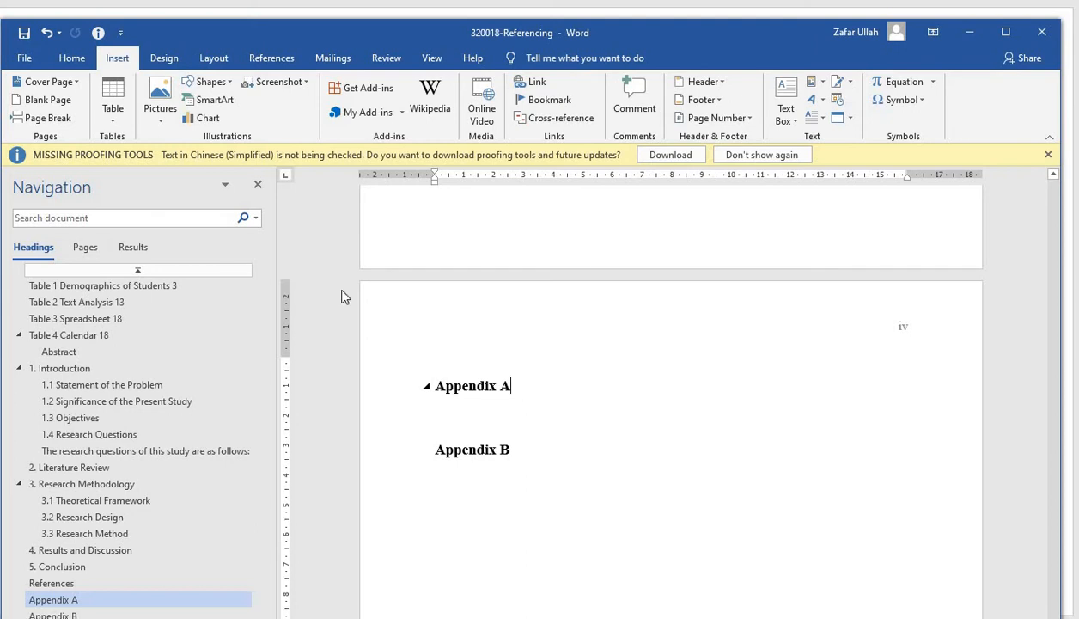
left_click(212, 58)
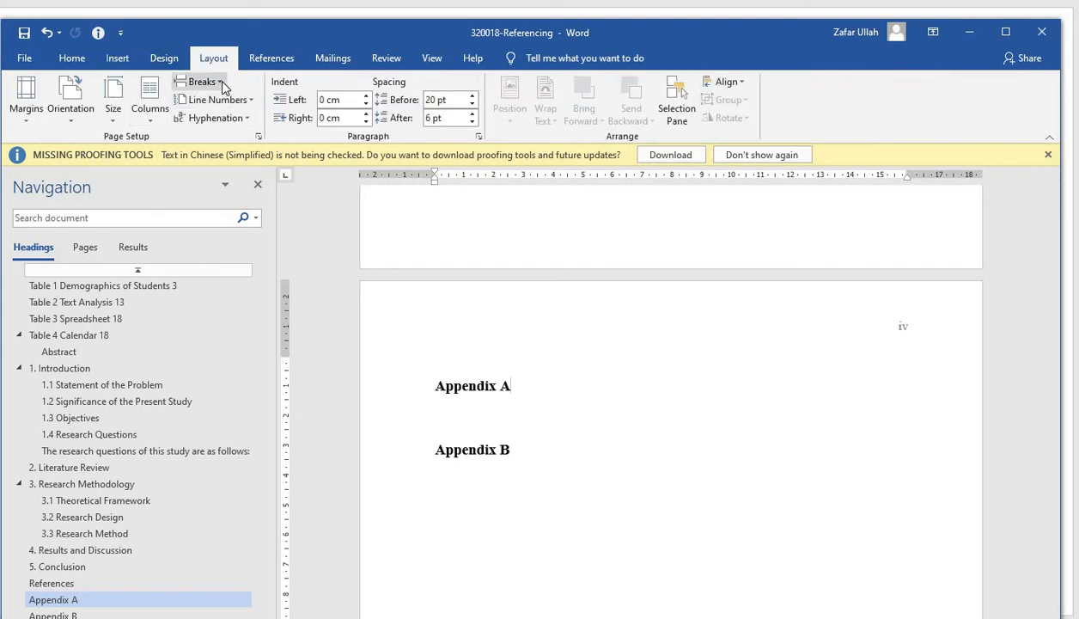
left_click(220, 83)
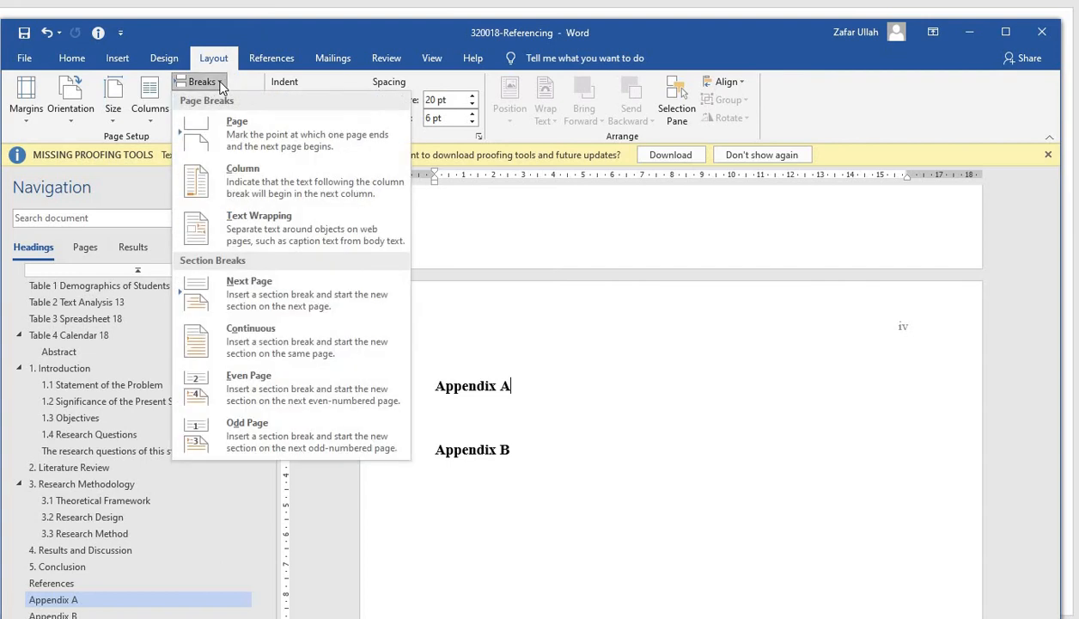
left_click(251, 128)
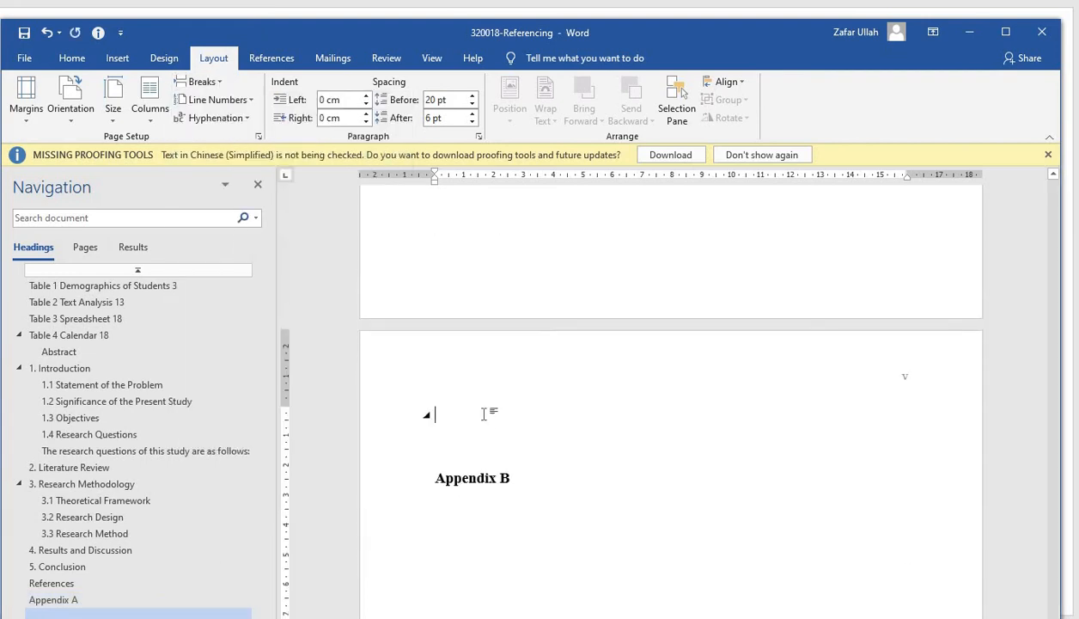
key("Delete")
key("Delete")
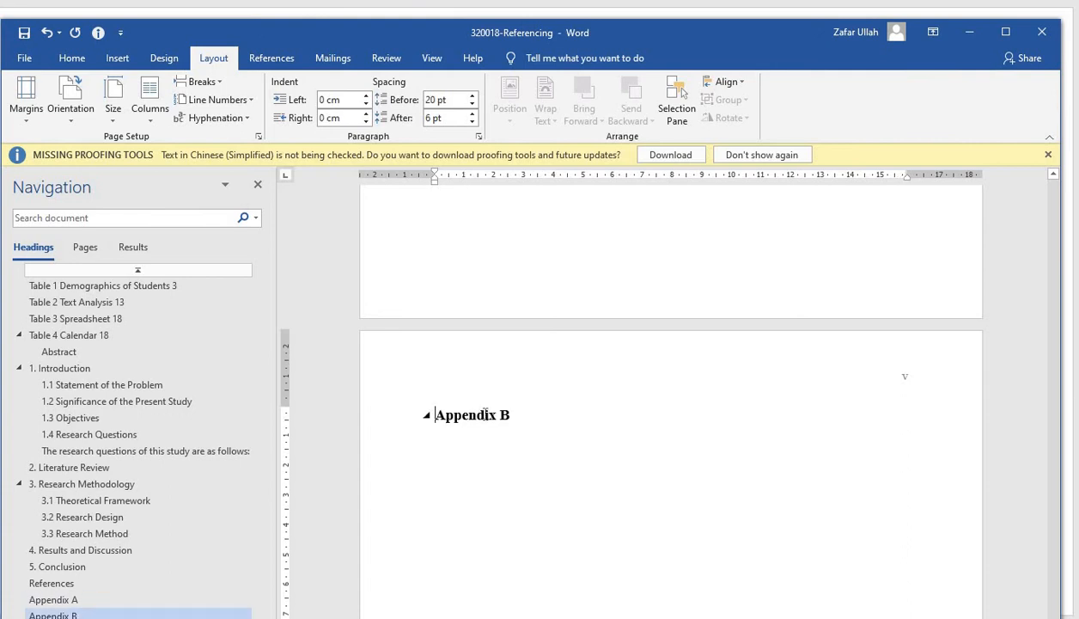
Review the page numbering on the appendix and References pages, the table of contents and the list of tables
scroll(643, 392, "up", 3)
scroll(643, 392, "up", 9)
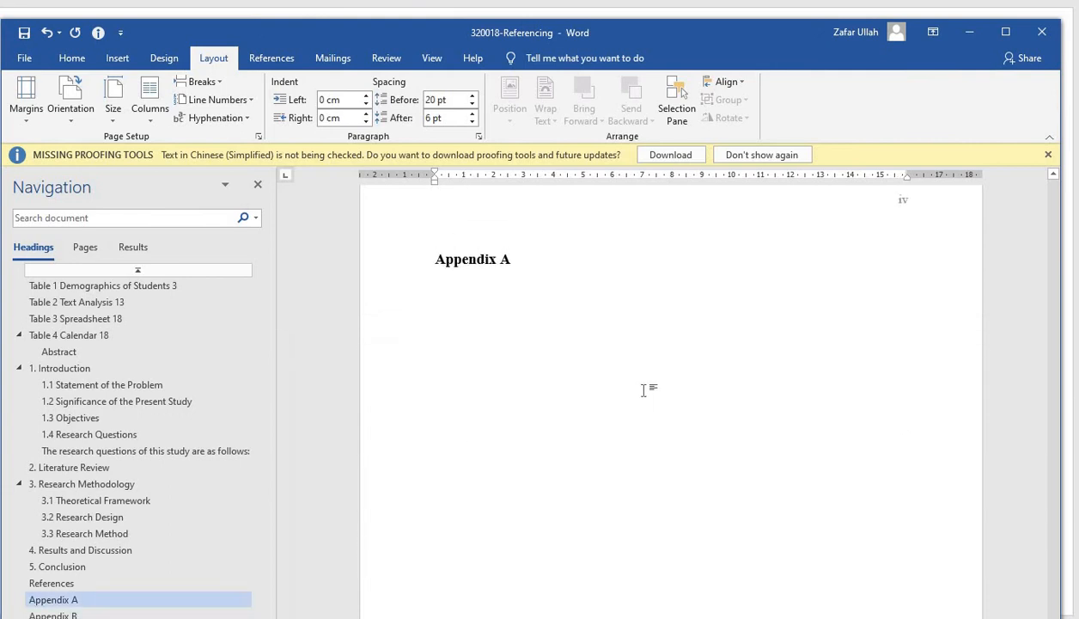
scroll(643, 390, "down", 9)
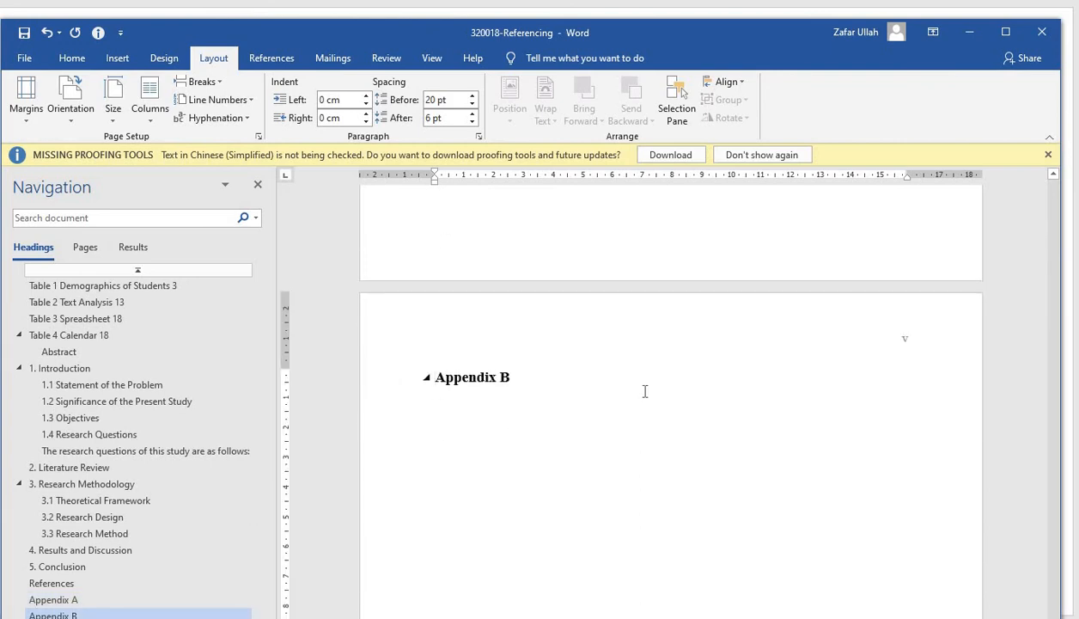
scroll(643, 391, "up", 10)
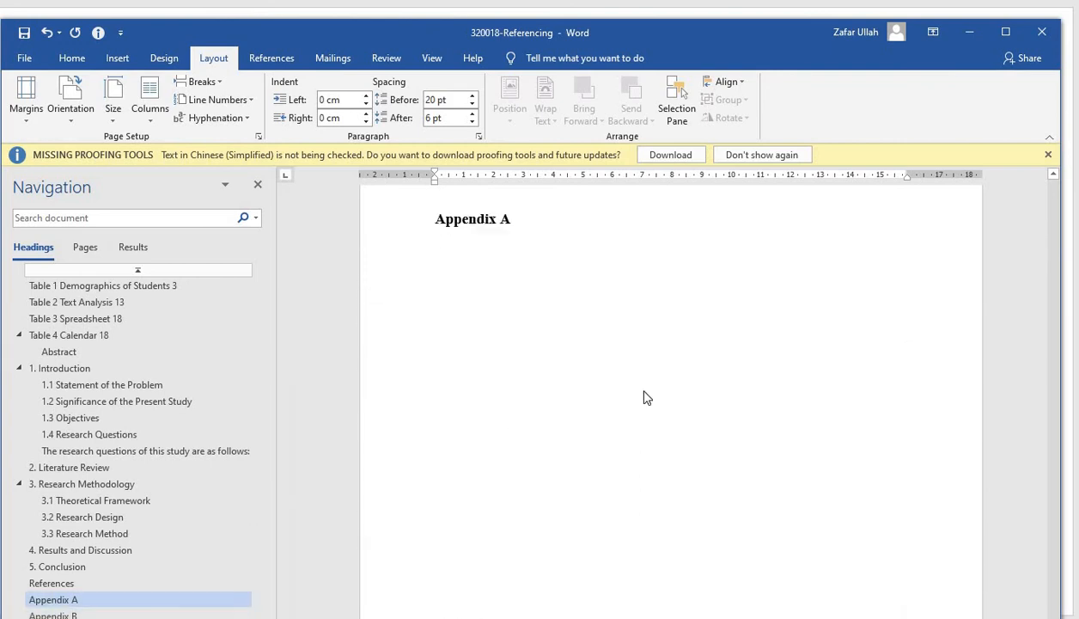
scroll(643, 391, "up", 10)
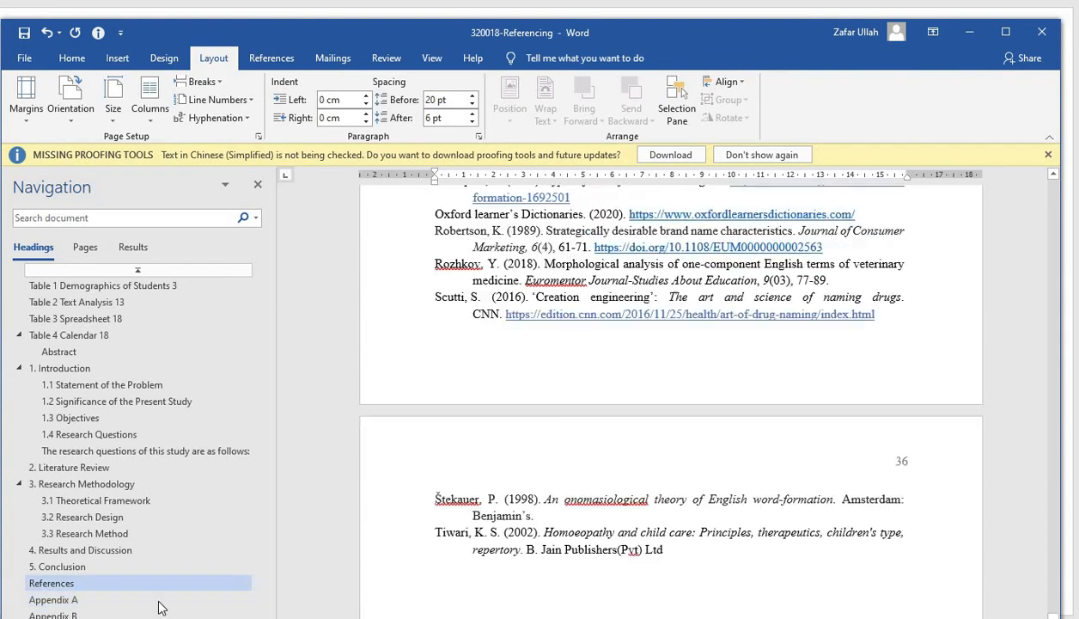
left_click(89, 290)
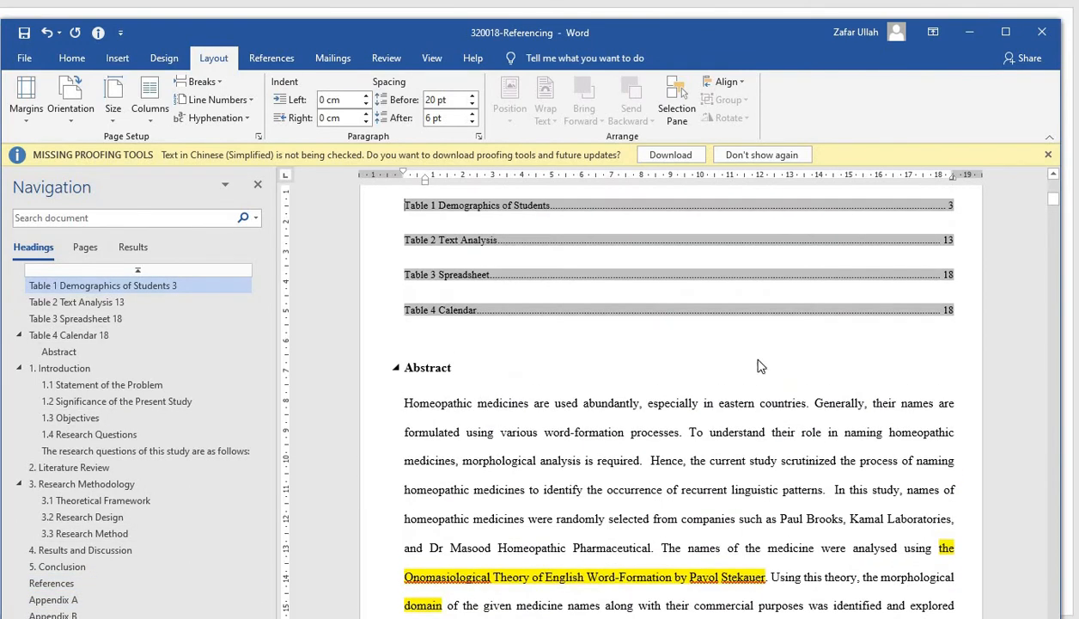
scroll(758, 367, "up", 8)
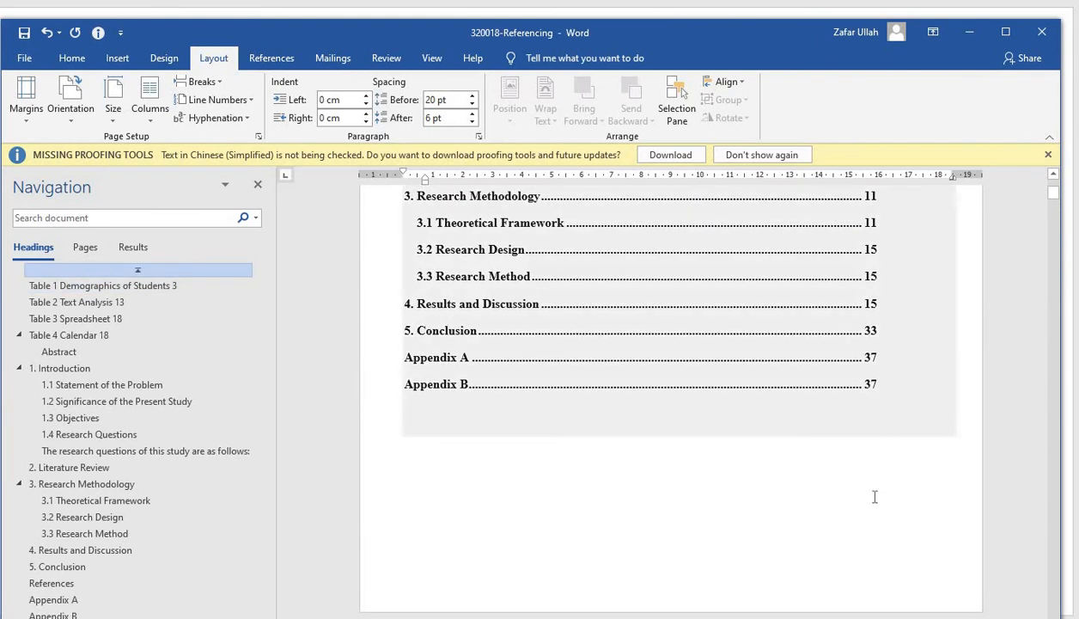
scroll(874, 497, "down", 5)
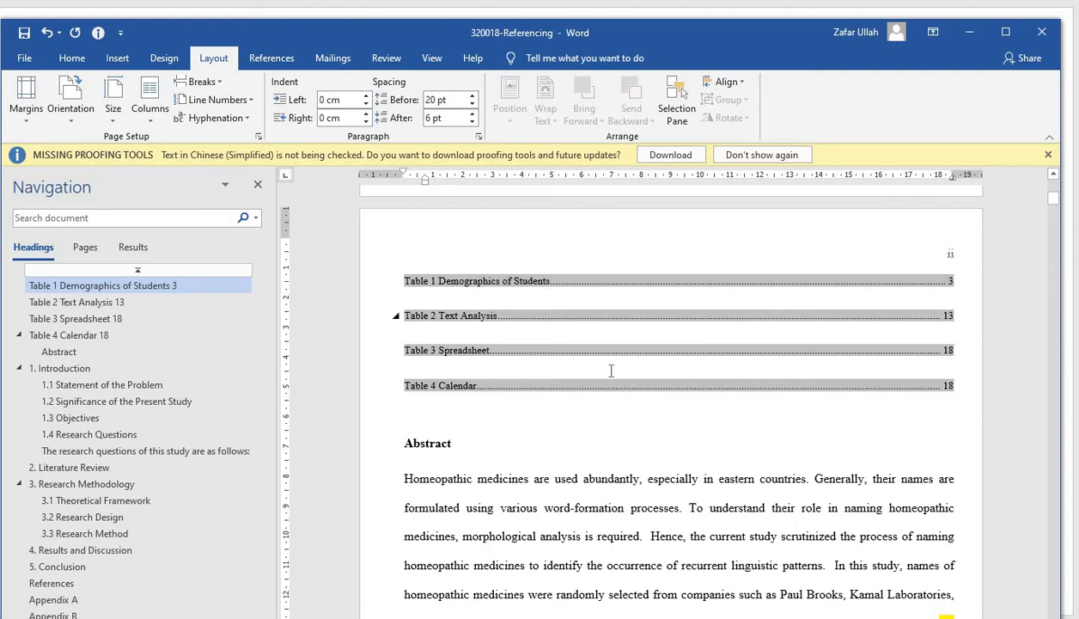
Insert a page break after the list of tables and remove the empty lines above Abstract
left_click(957, 385)
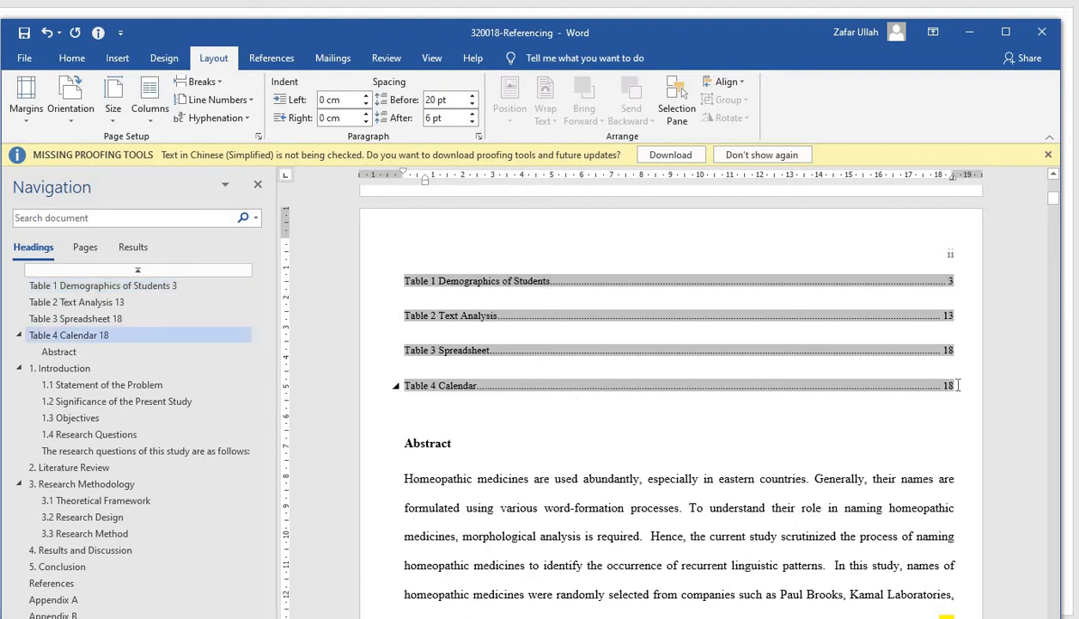
left_click(220, 83)
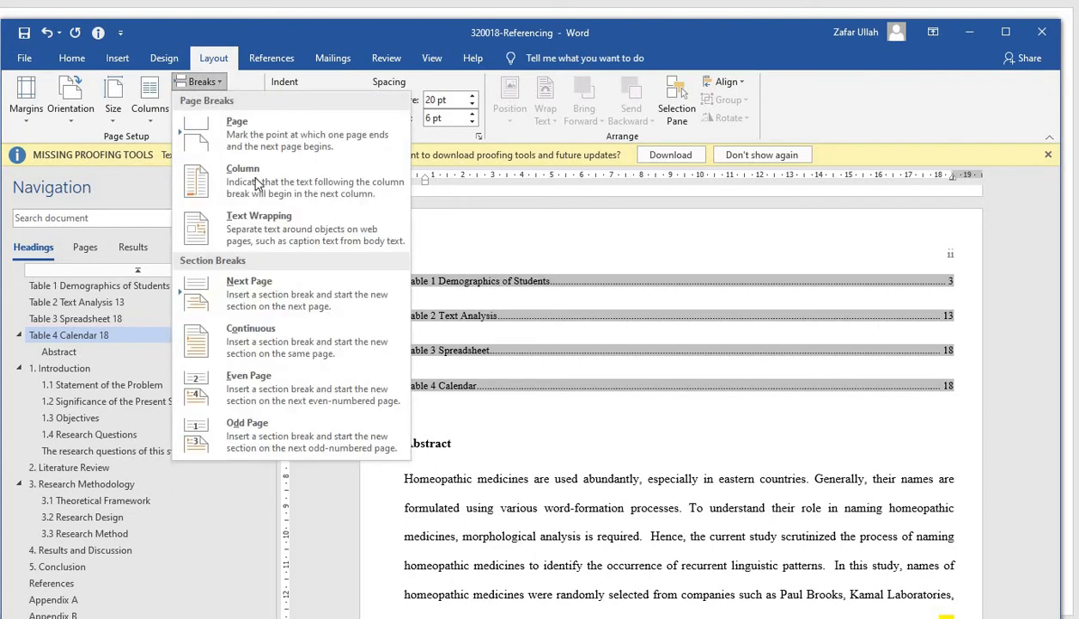
left_click(258, 139)
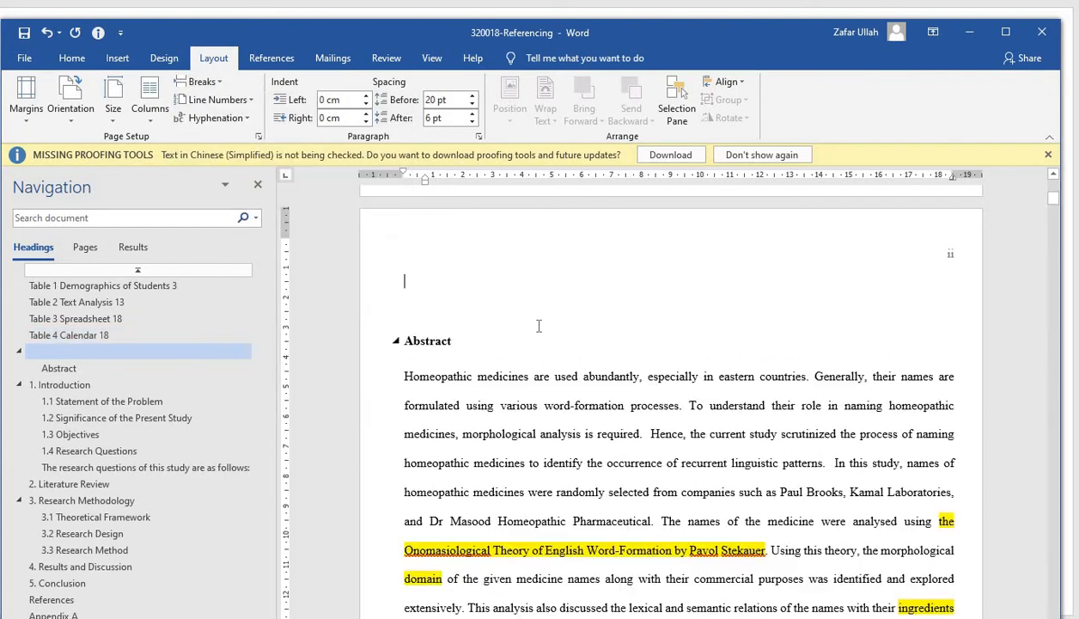
key("BackSpace")
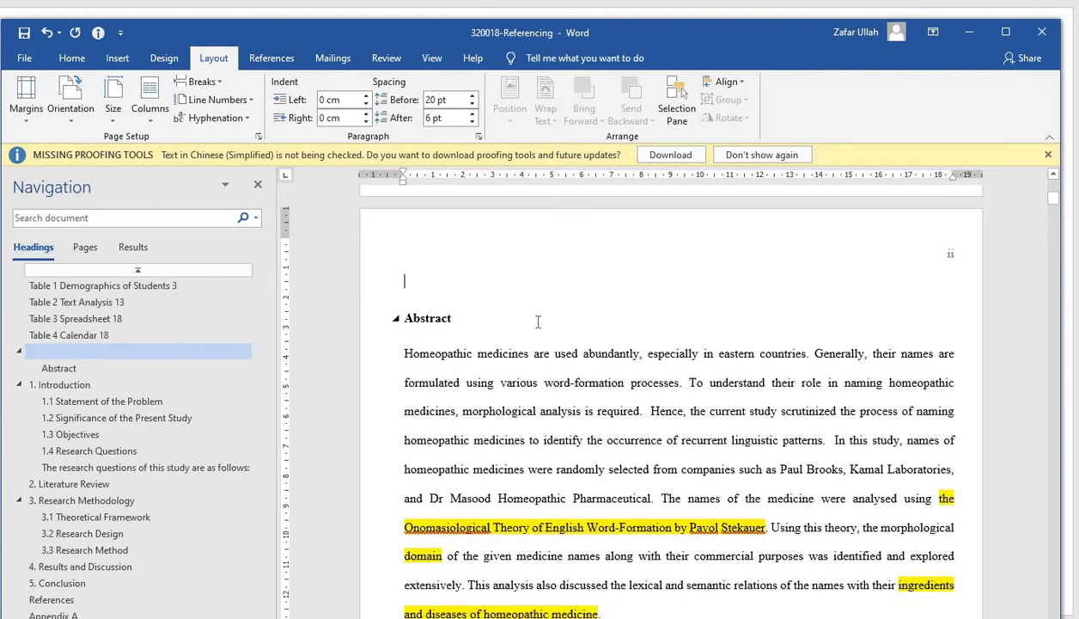
key("Delete")
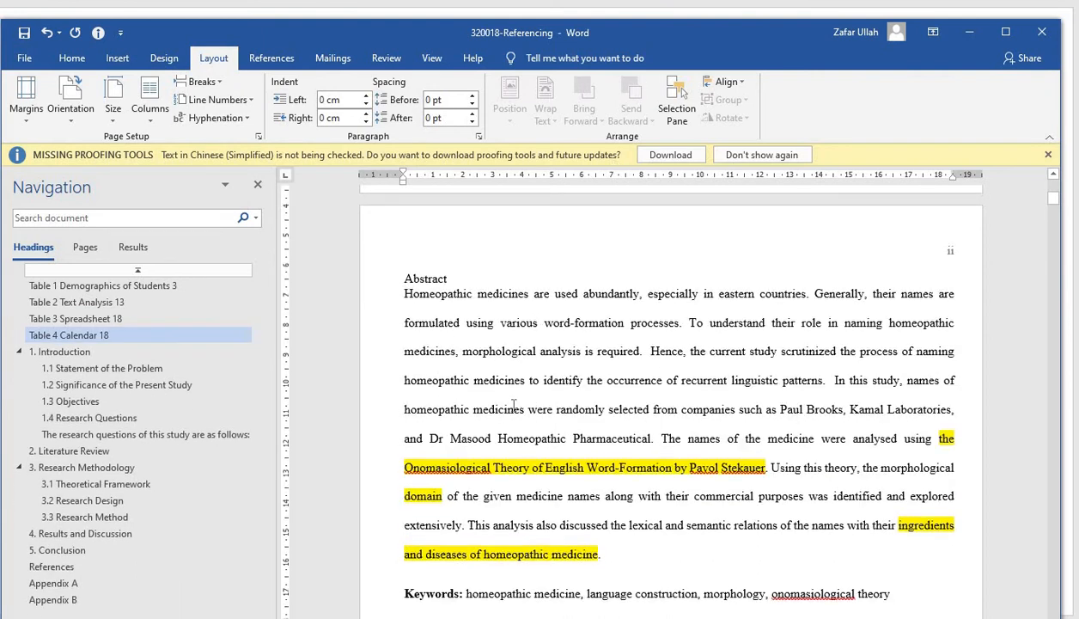
Insert a page break after the last research question and remove the empty line above the Literature Review heading
scroll(507, 404, "down", 10)
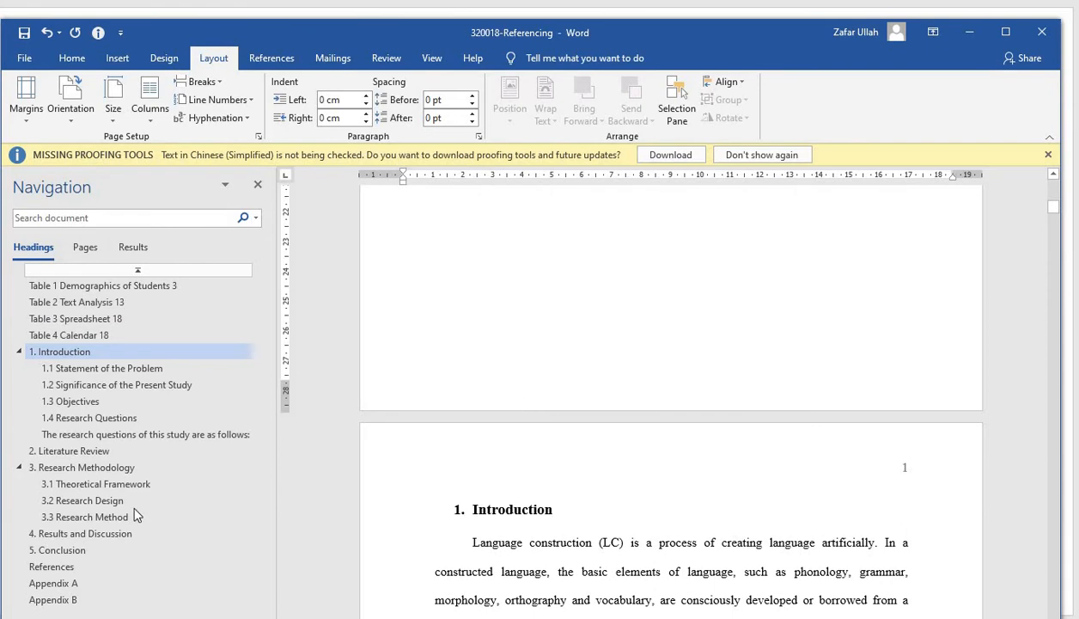
left_click(89, 450)
scroll(682, 428, "up", 4)
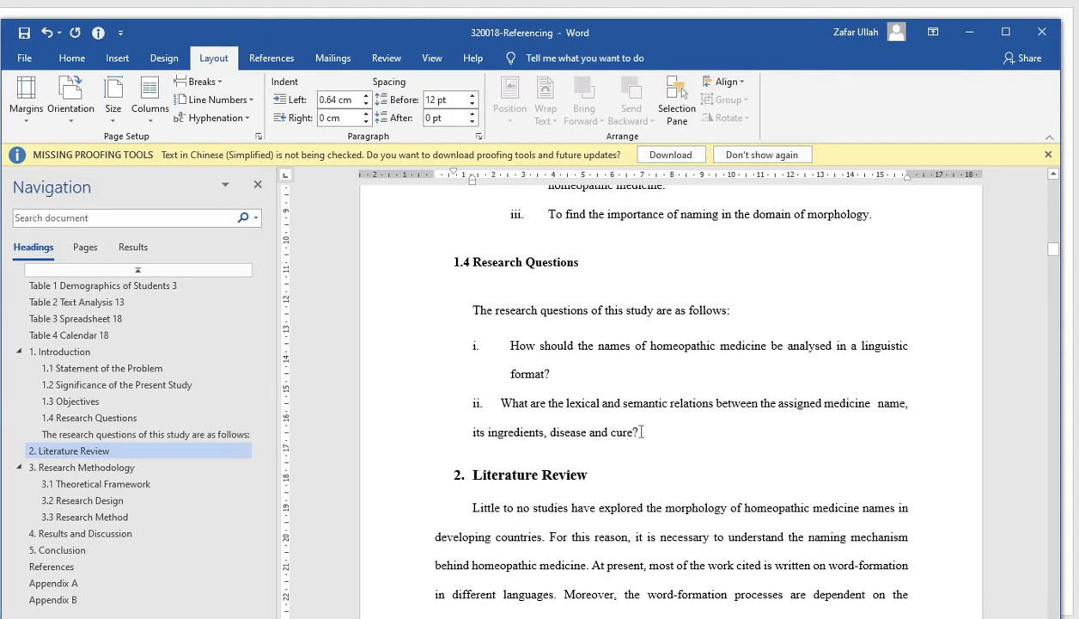
left_click(641, 432)
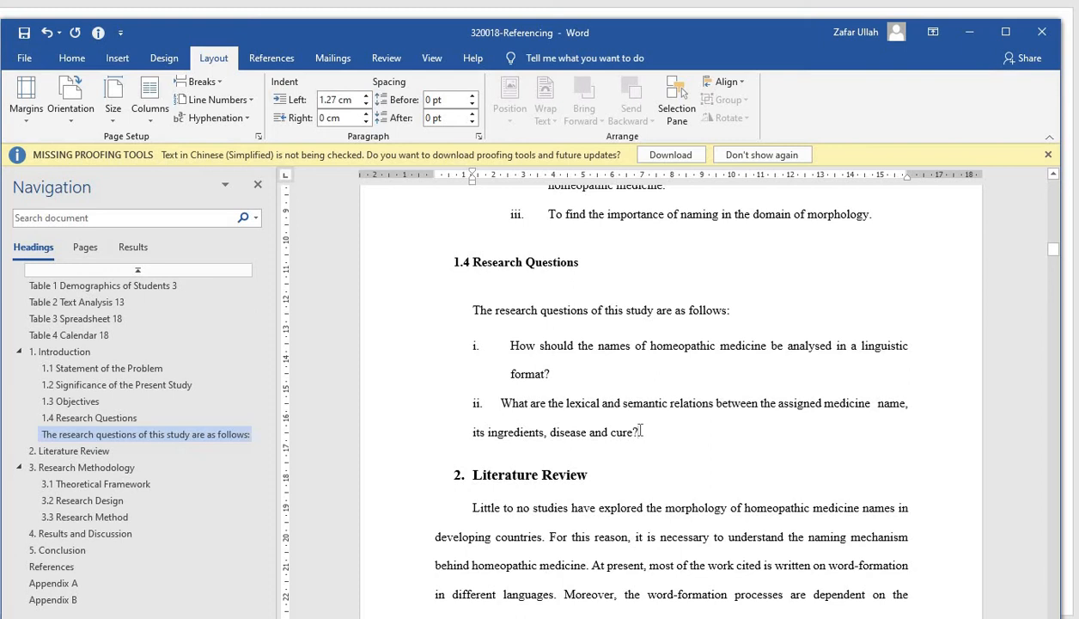
left_click(221, 84)
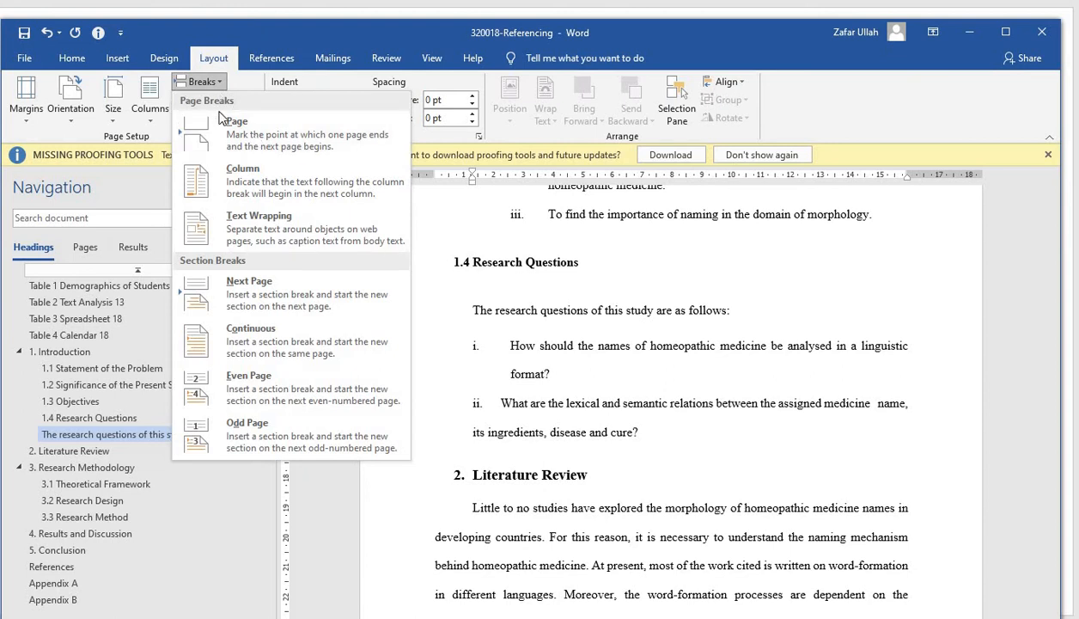
left_click(274, 155)
scroll(618, 403, "down", 3)
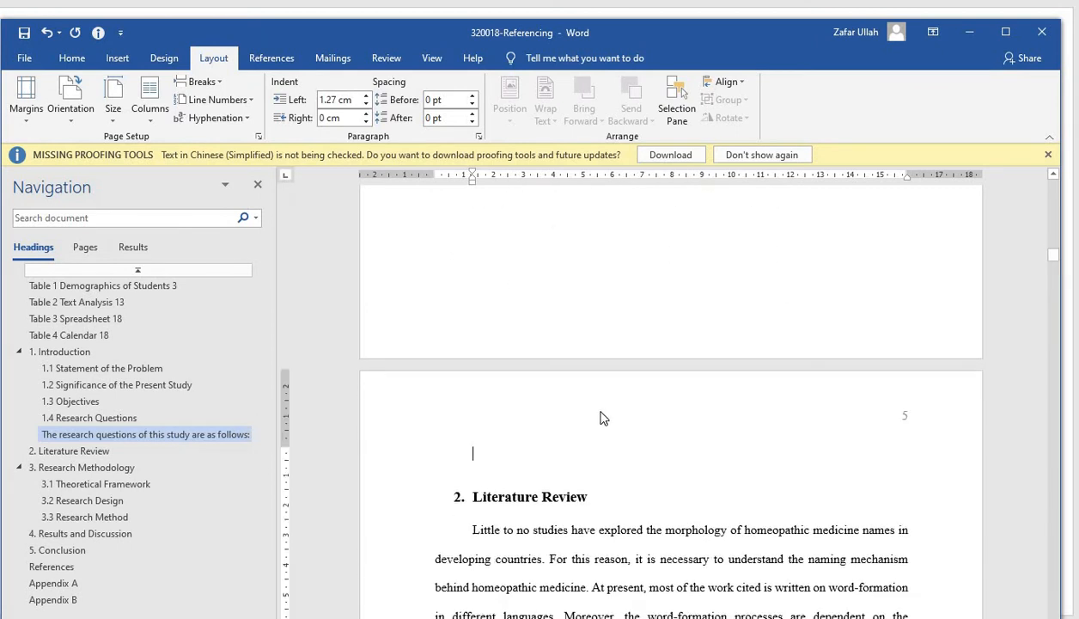
key("Delete")
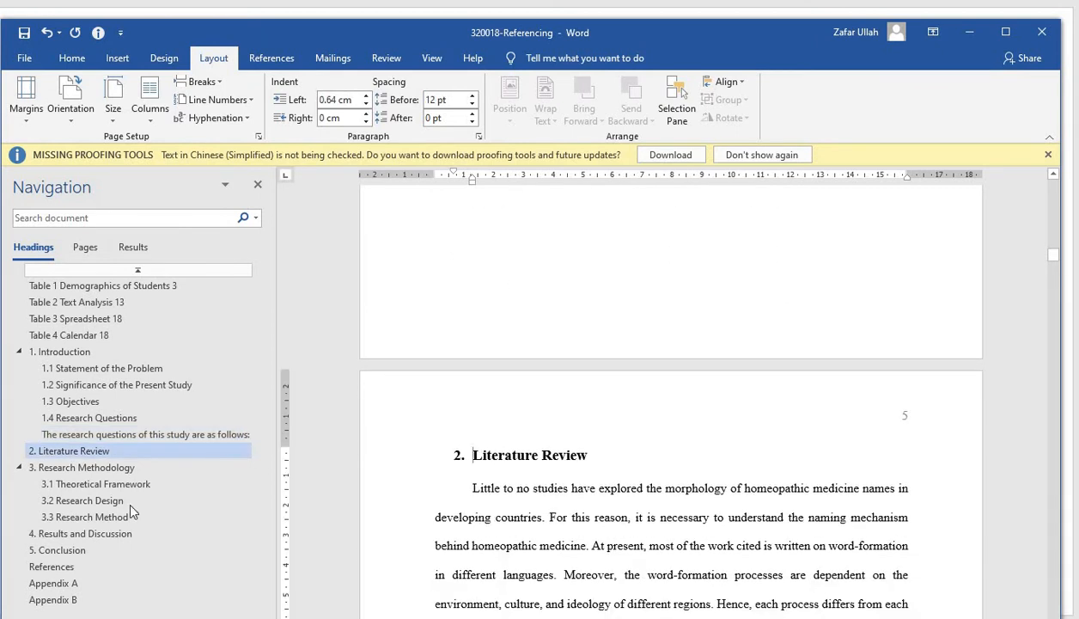
Start Research Methodology on a new page with a page break after the Literature Review text, removing the empty line above the heading
left_click(86, 468)
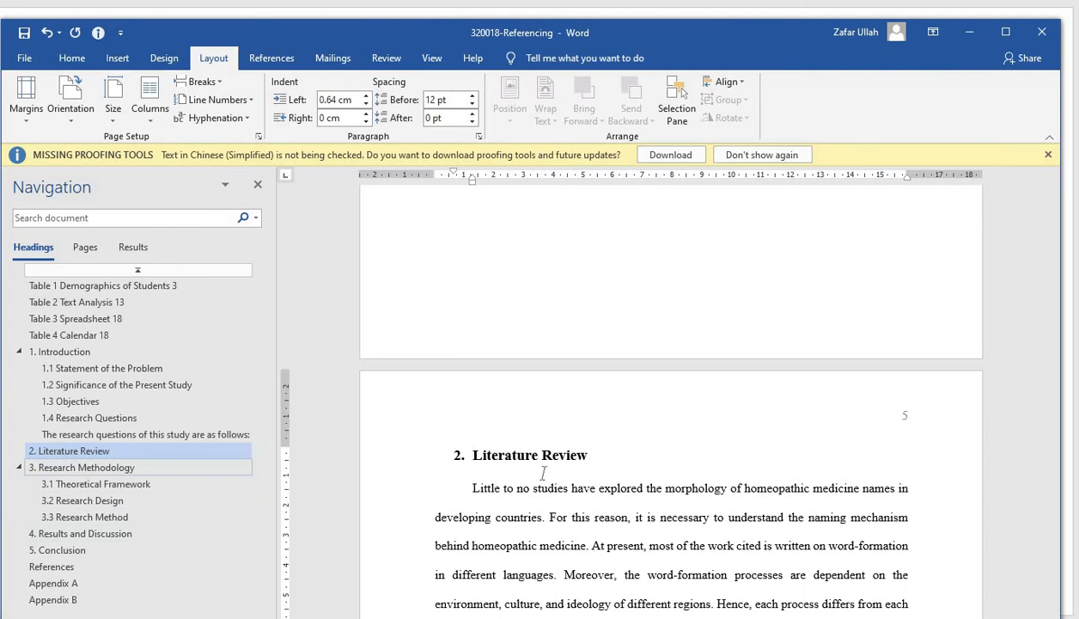
scroll(543, 473, "up", 5)
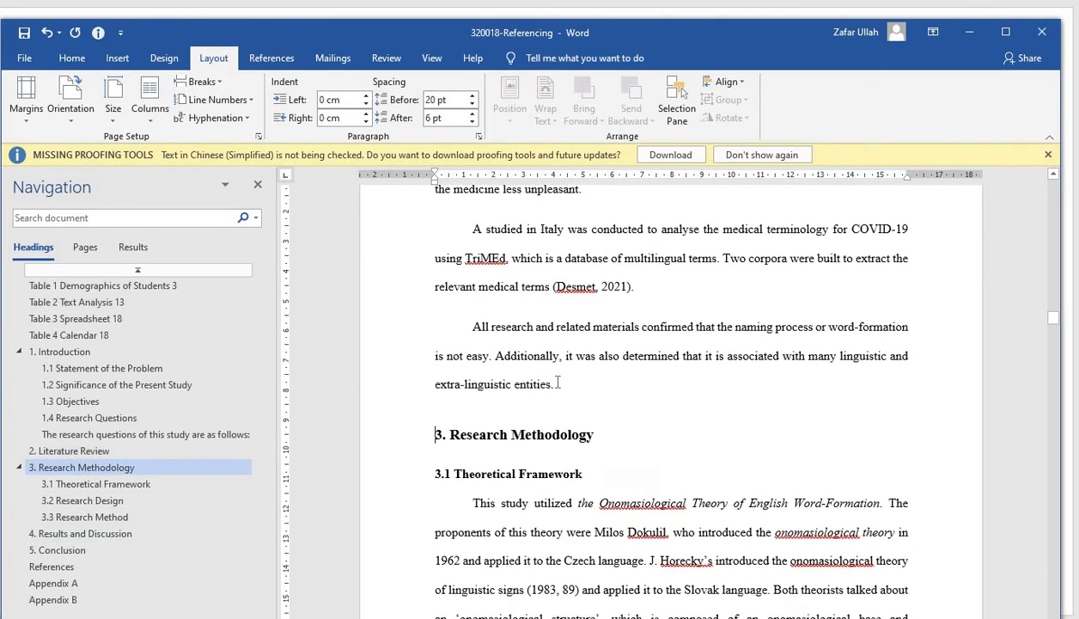
scroll(557, 389, "down", 2)
left_click(556, 388)
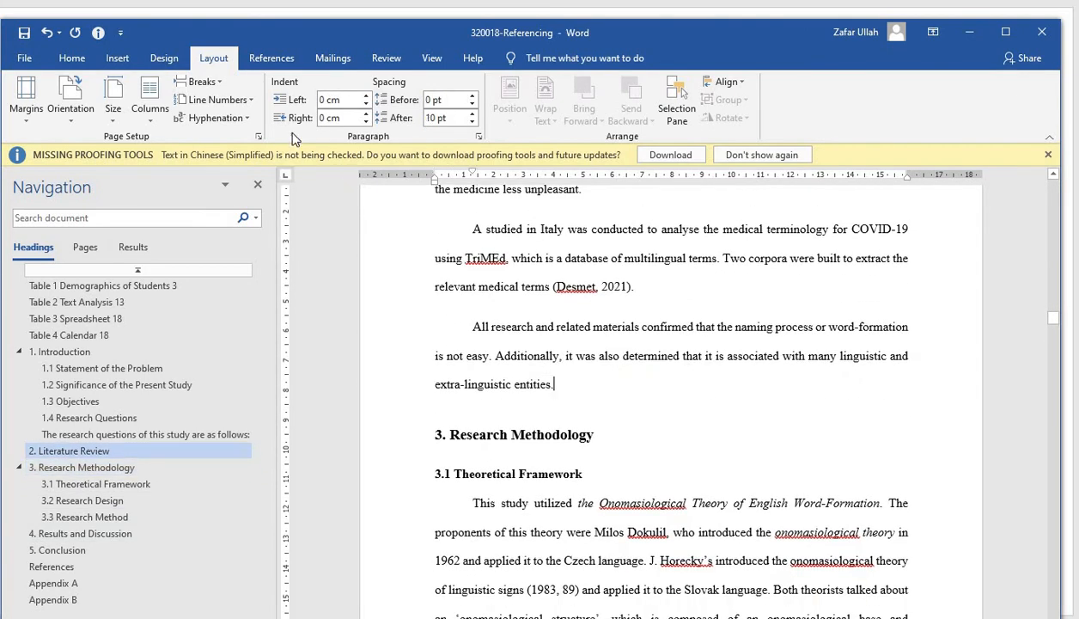
left_click(203, 82)
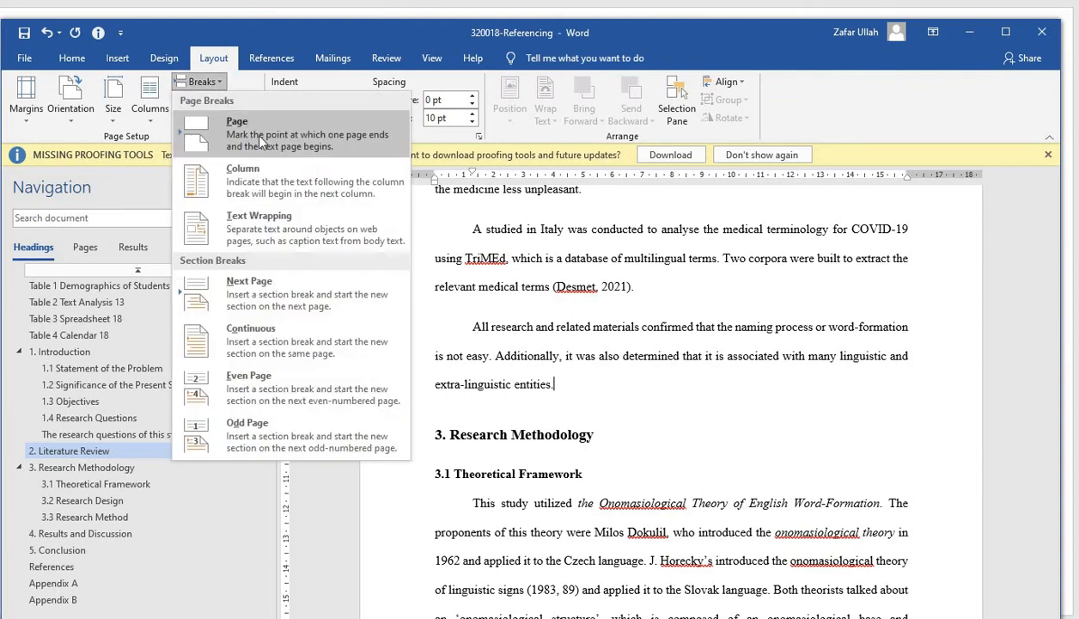
left_click(260, 137)
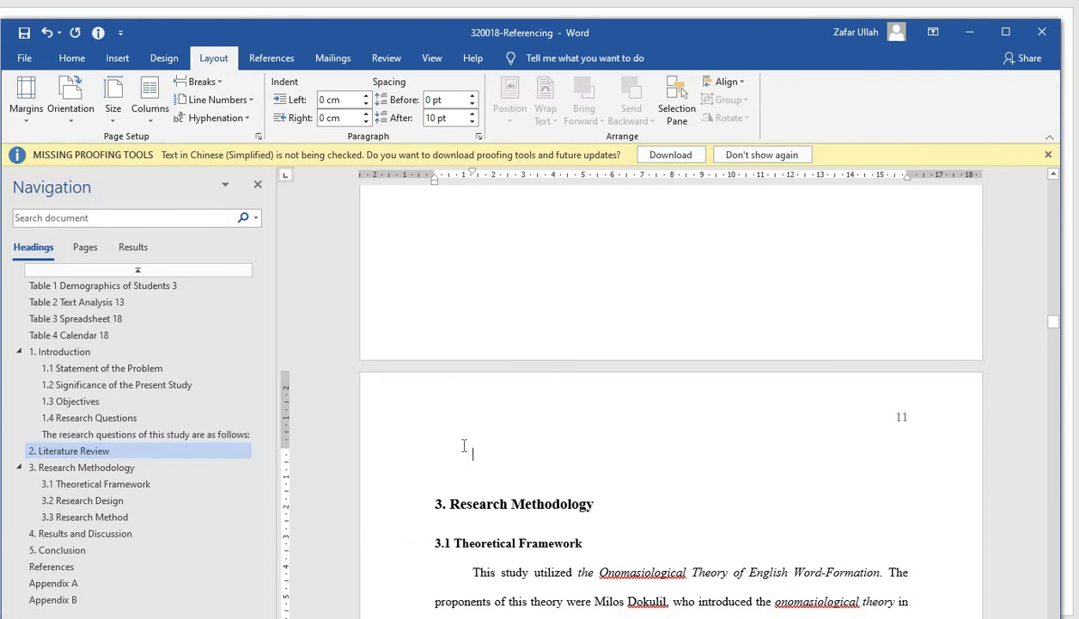
key("Delete")
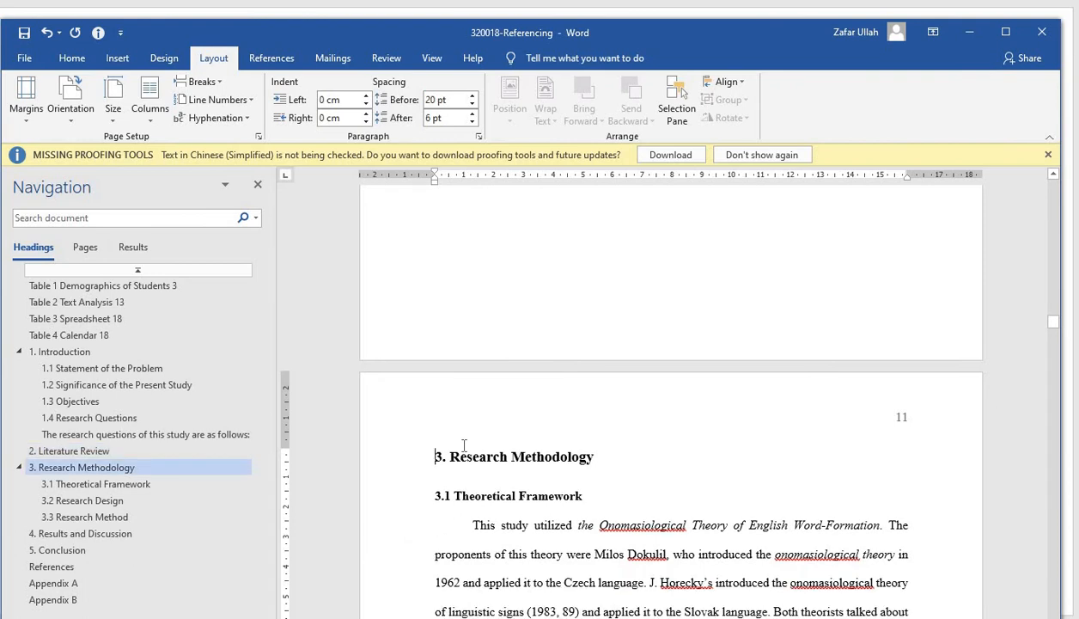
Insert a page break after the 3.3 Research Method paragraph and remove the empty line above Results and Discussion
left_click(108, 533)
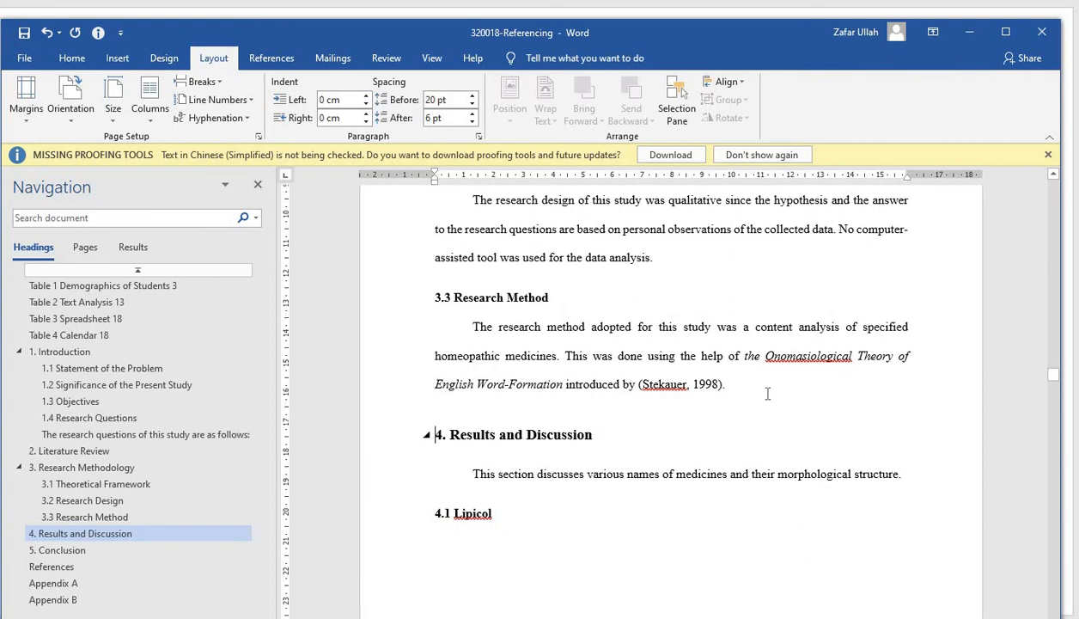
left_click(768, 393)
left_click(741, 389)
left_click(740, 389)
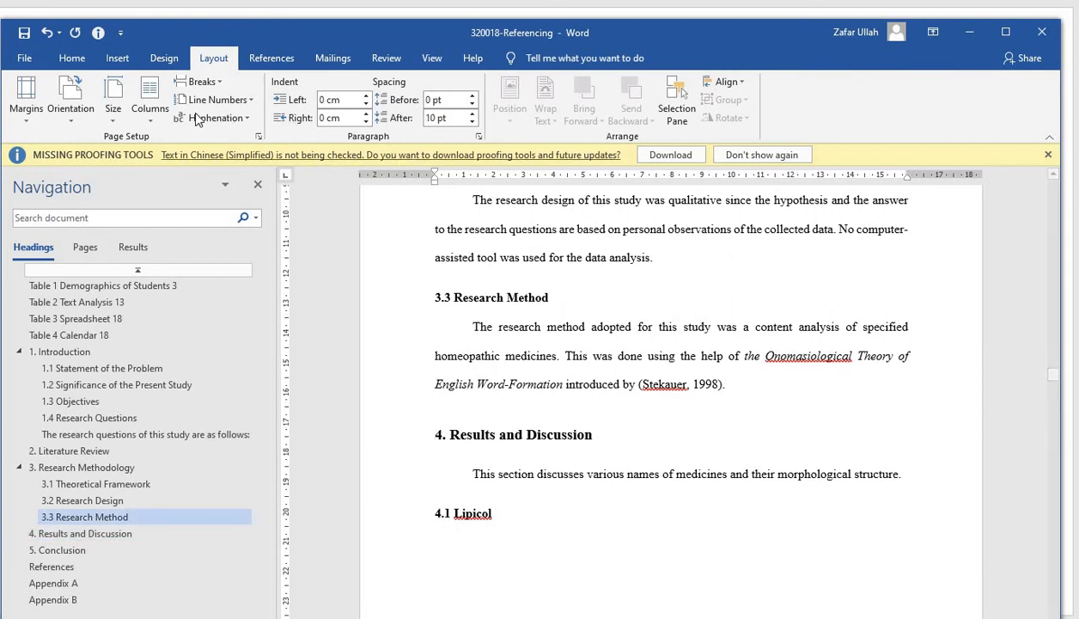
left_click(219, 83)
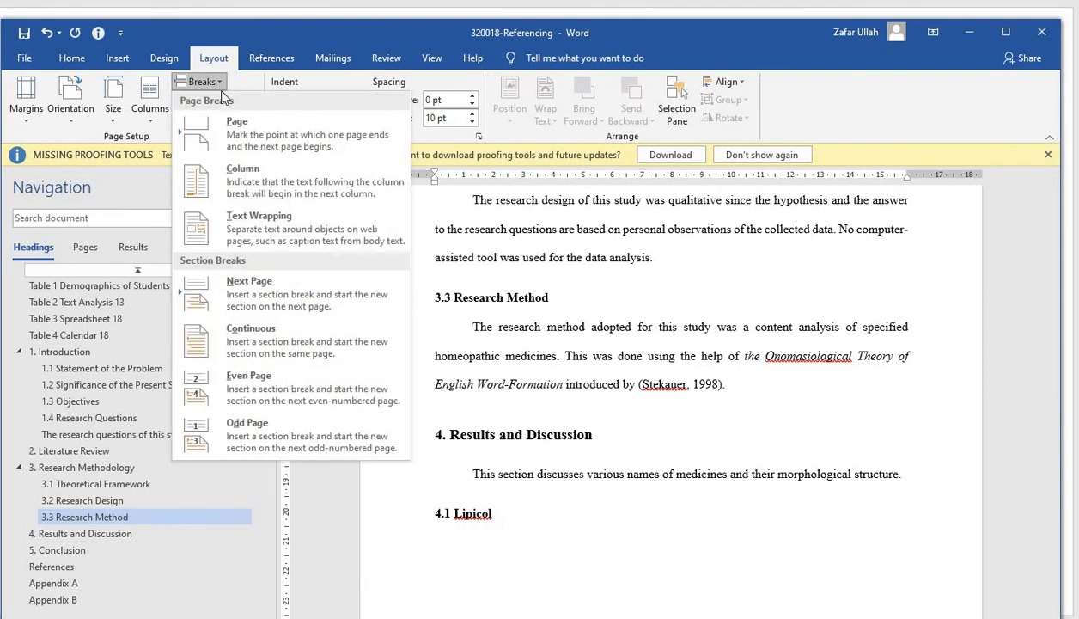
left_click(251, 136)
scroll(650, 349, "down", 4)
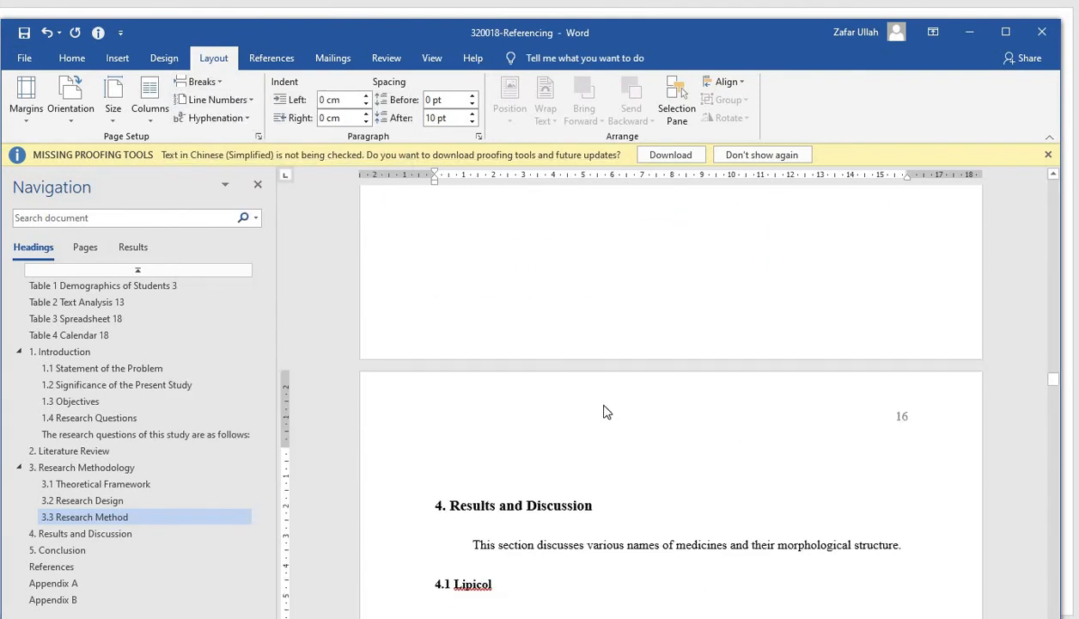
key("Delete")
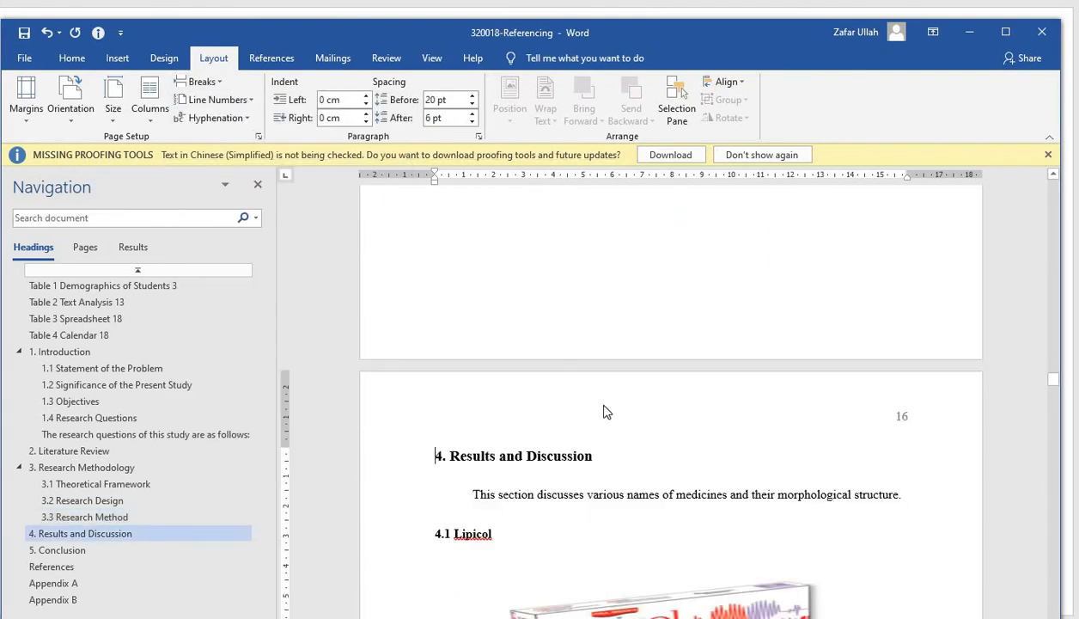
Insert a page break at the end of Results and Discussion and remove the empty line above the Conclusion heading
left_click(62, 550)
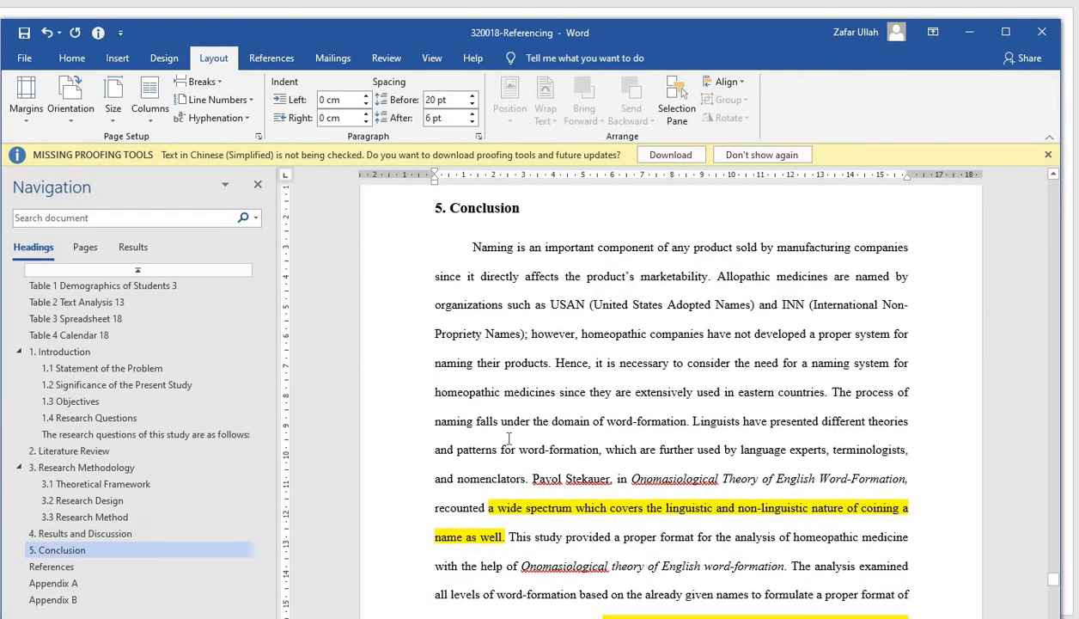
scroll(581, 493, "up", 3)
left_click(587, 459)
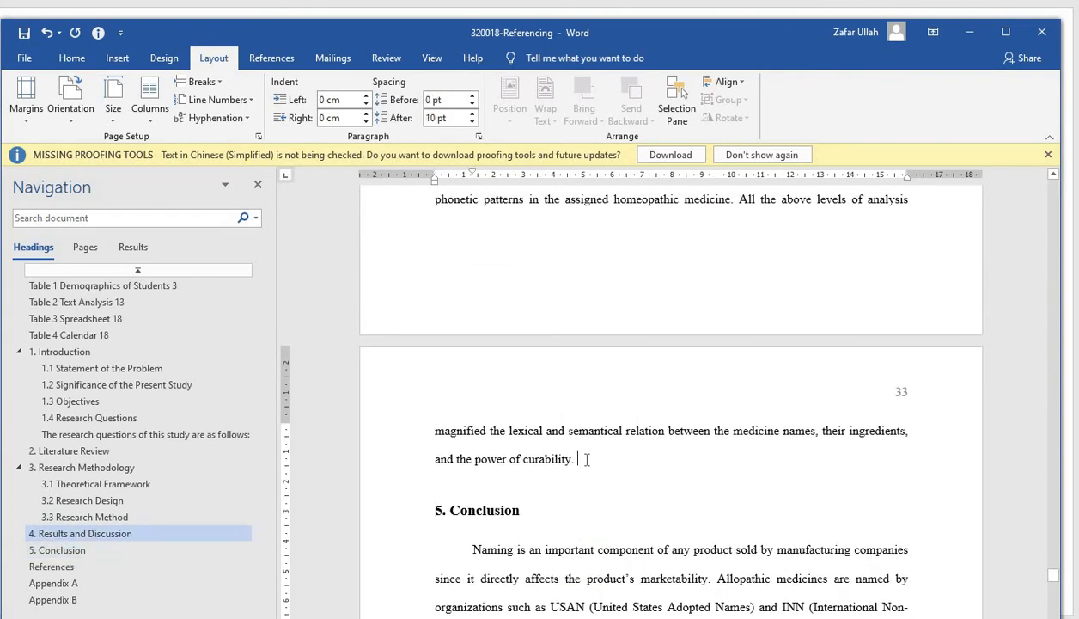
left_click(220, 83)
left_click(241, 128)
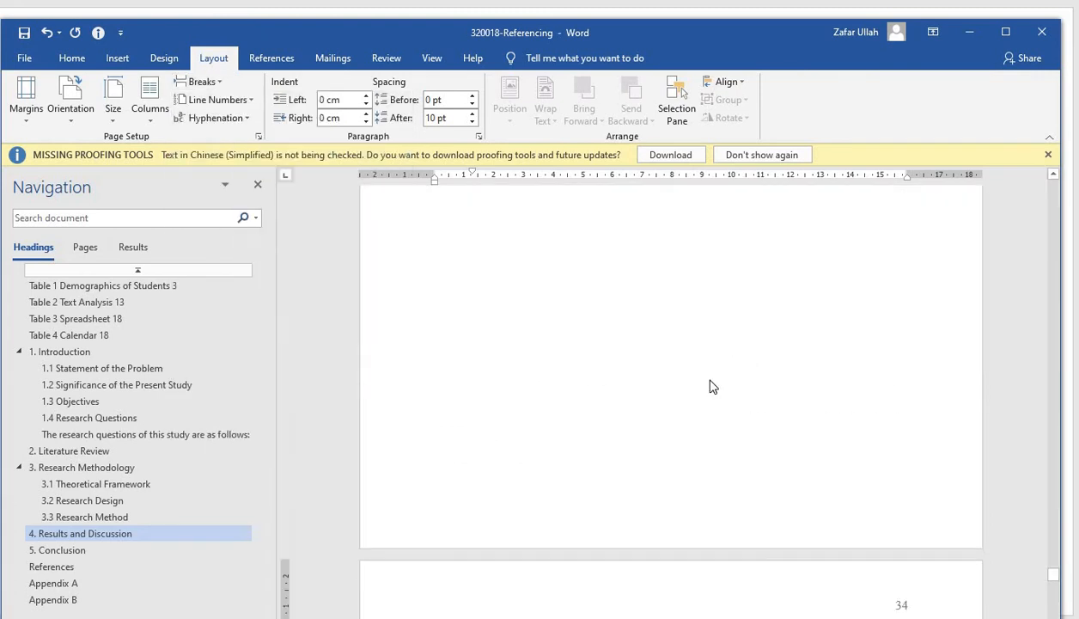
scroll(710, 387, "down", 2)
key("Delete")
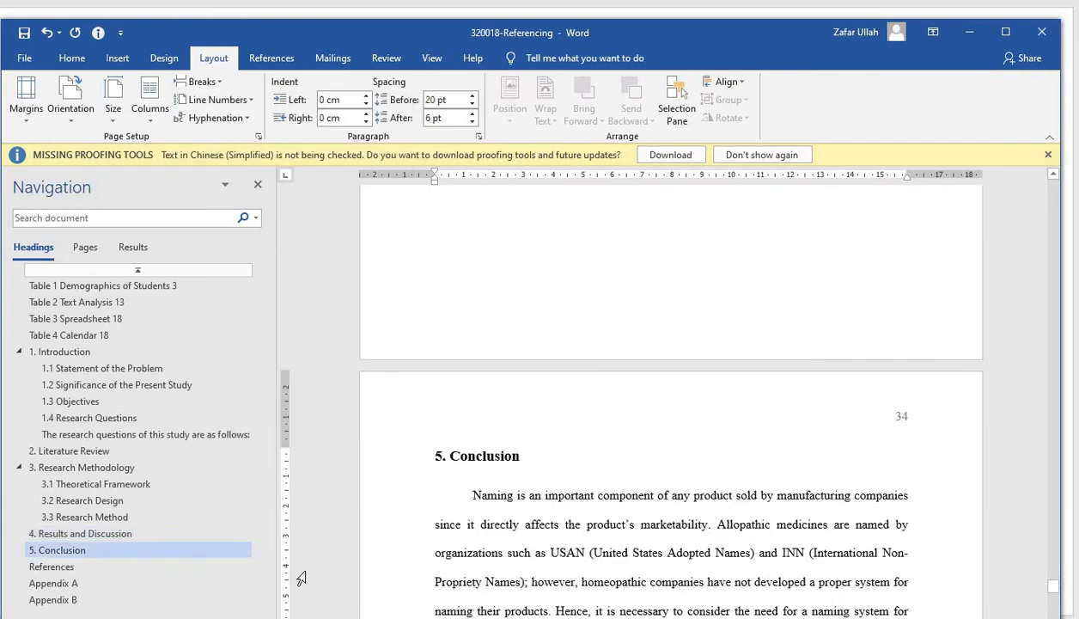
Try to insert a page break after the Conclusion's last bullet point, ahead of References
left_click(49, 567)
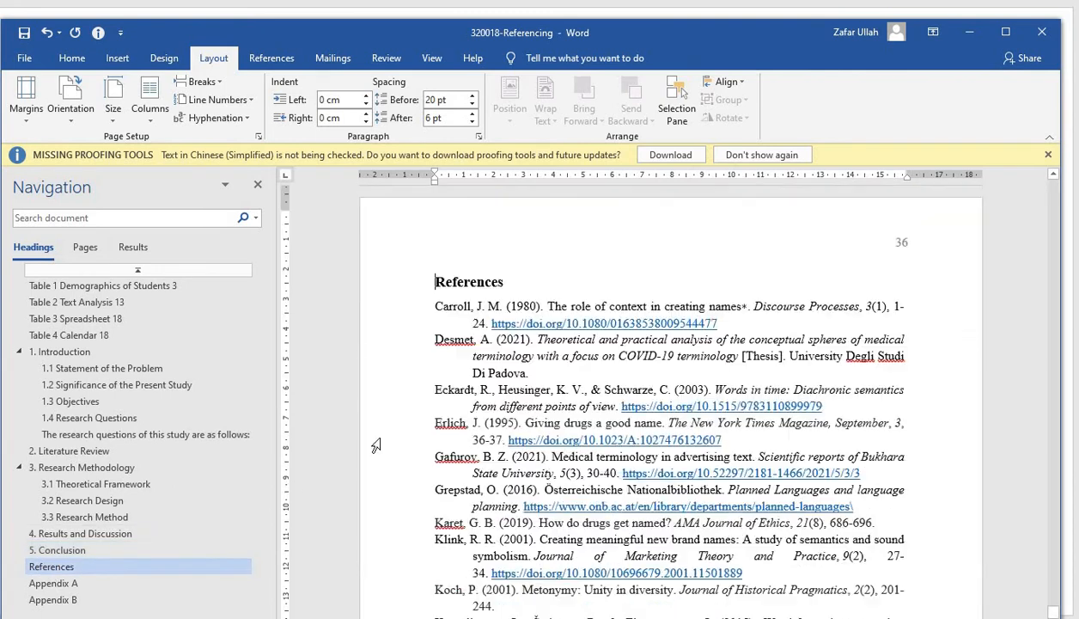
scroll(408, 428, "up", 3)
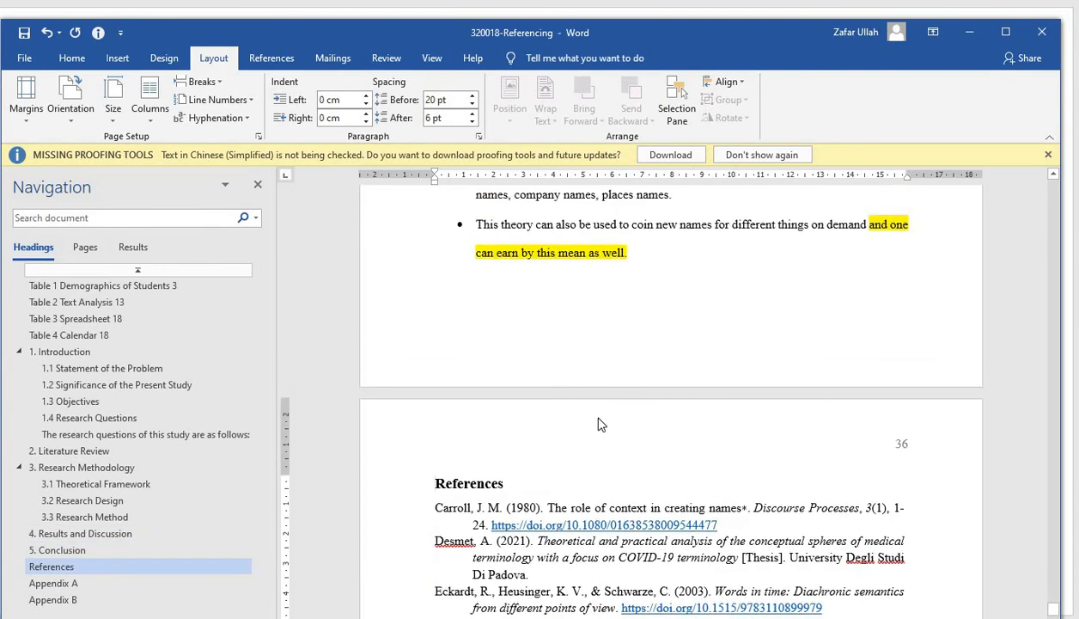
left_click(648, 256)
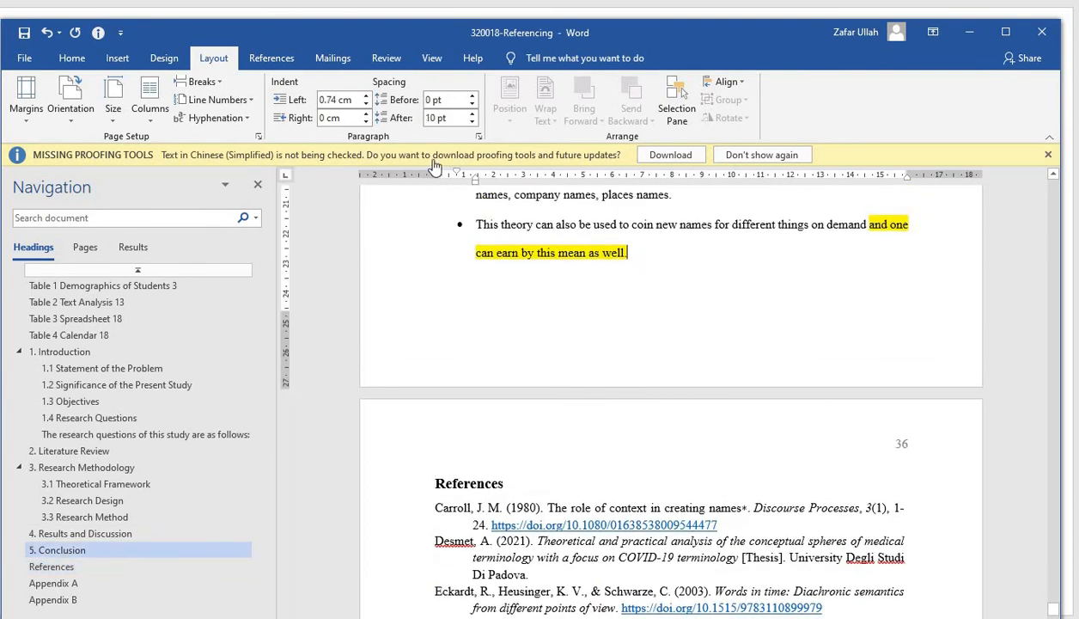
left_click(219, 82)
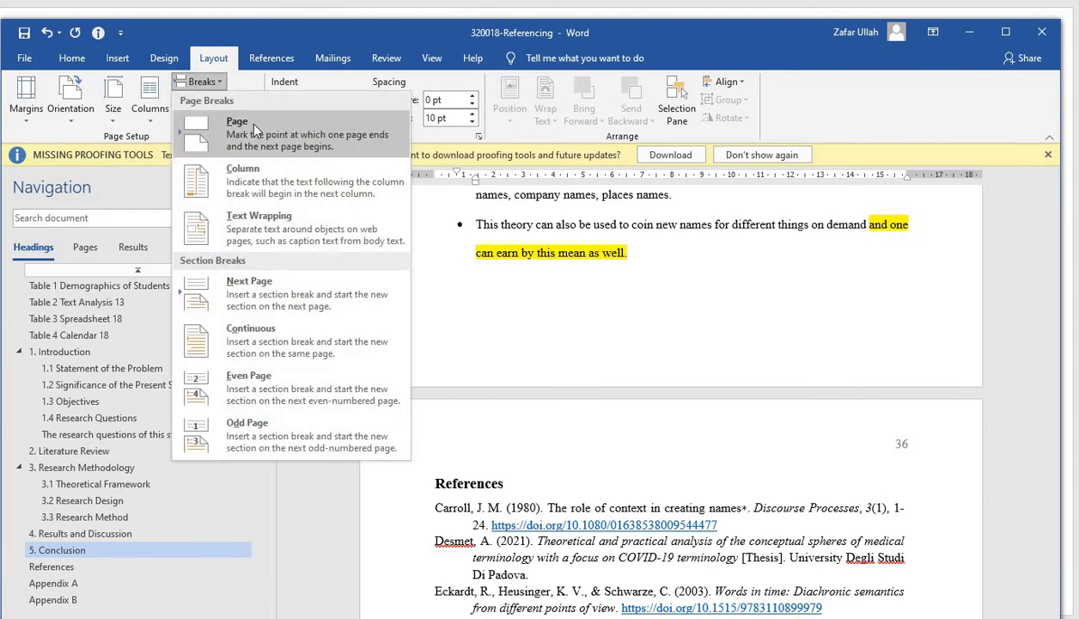
left_click(248, 122)
scroll(635, 412, "down", 1)
scroll(635, 412, "down", 1)
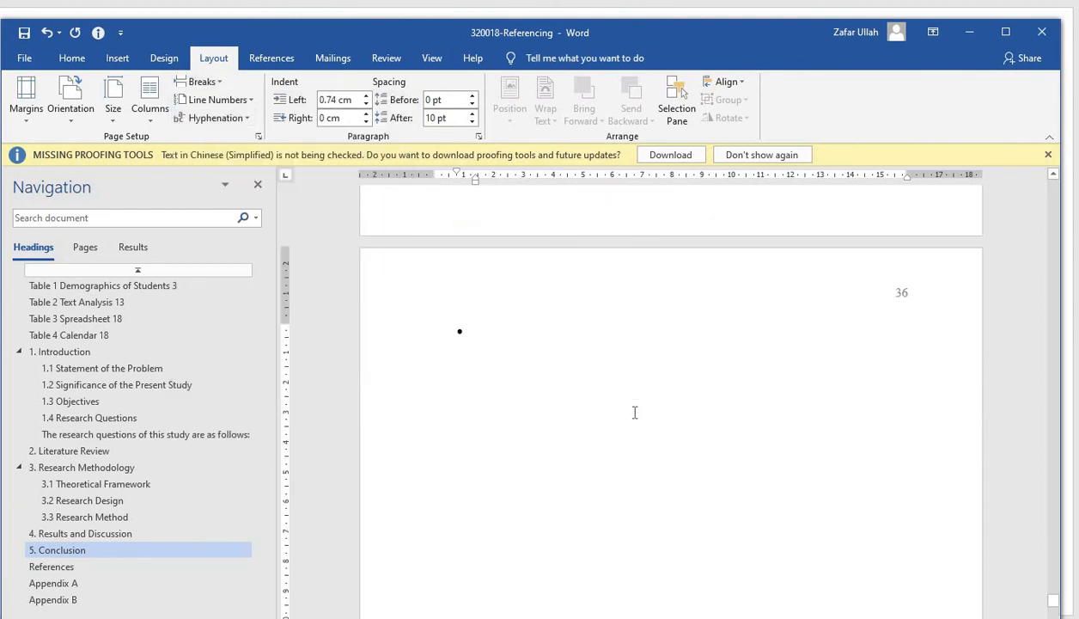
key("Delete")
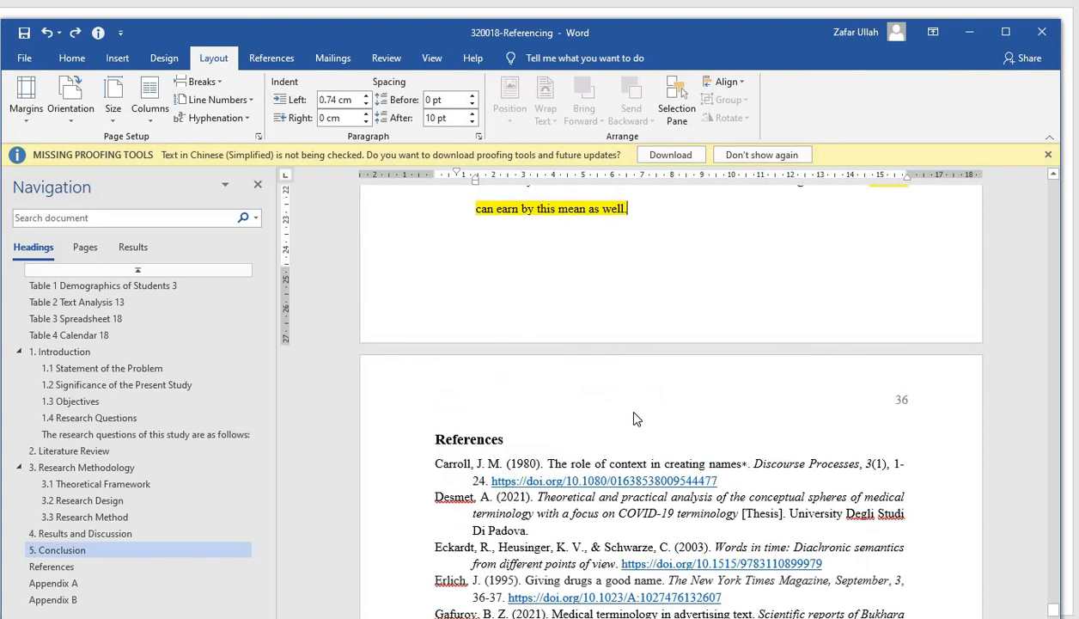
Check the pages and page numbering from References through to the appendix section
scroll(591, 446, "down", 3)
scroll(591, 446, "down", 15)
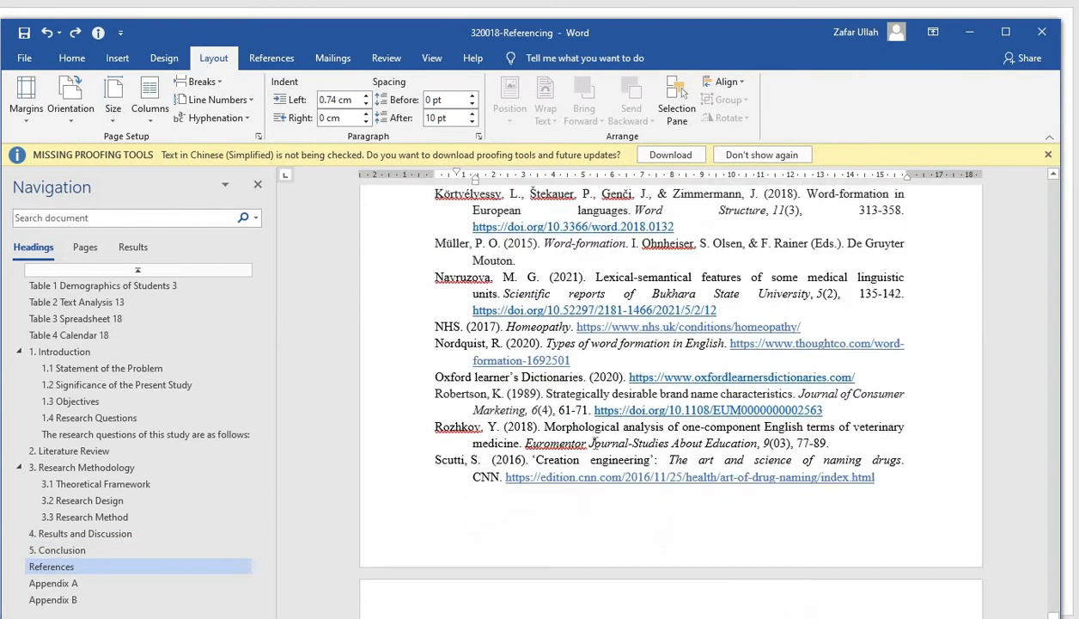
scroll(594, 442, "down", 2)
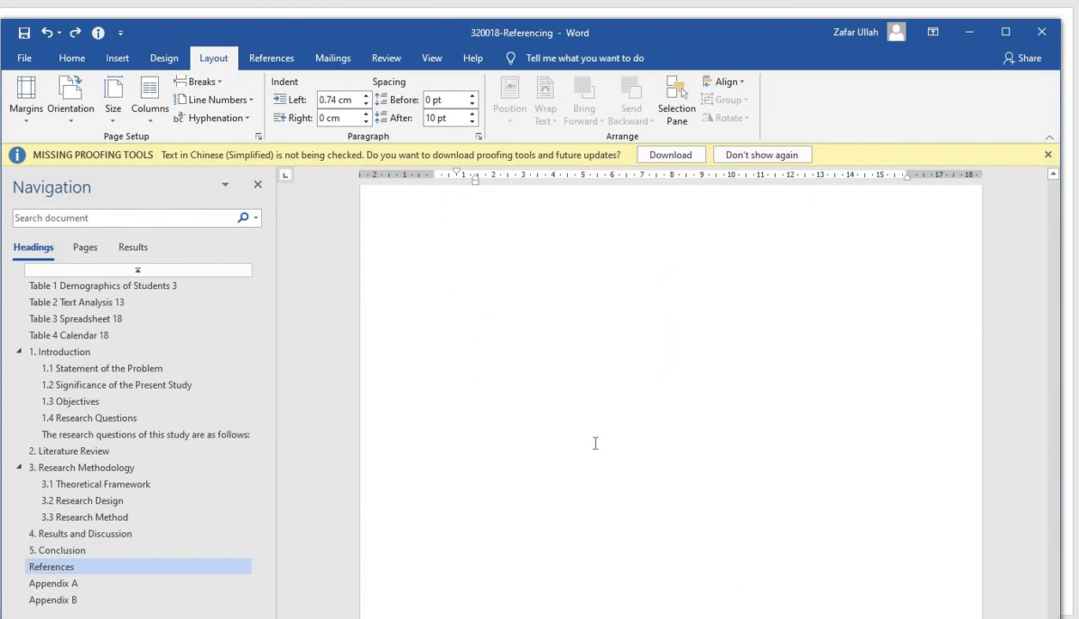
scroll(595, 442, "down", 3)
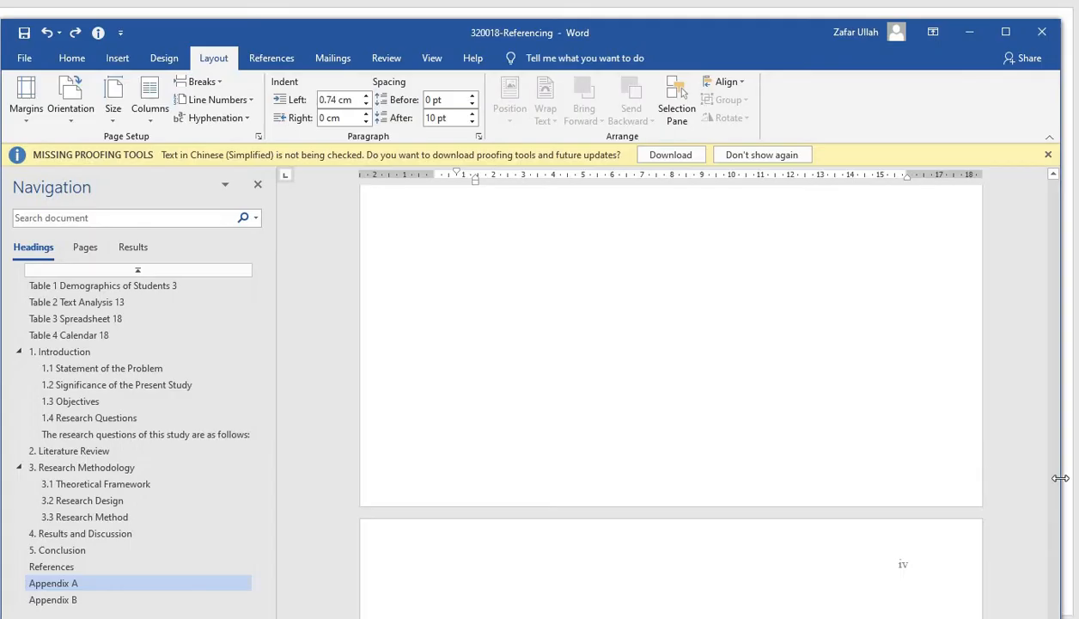
Update the table of contents at the start of the paper, refreshing page numbers only
scroll(1019, 474, "up", 5)
scroll(1020, 475, "up", 3)
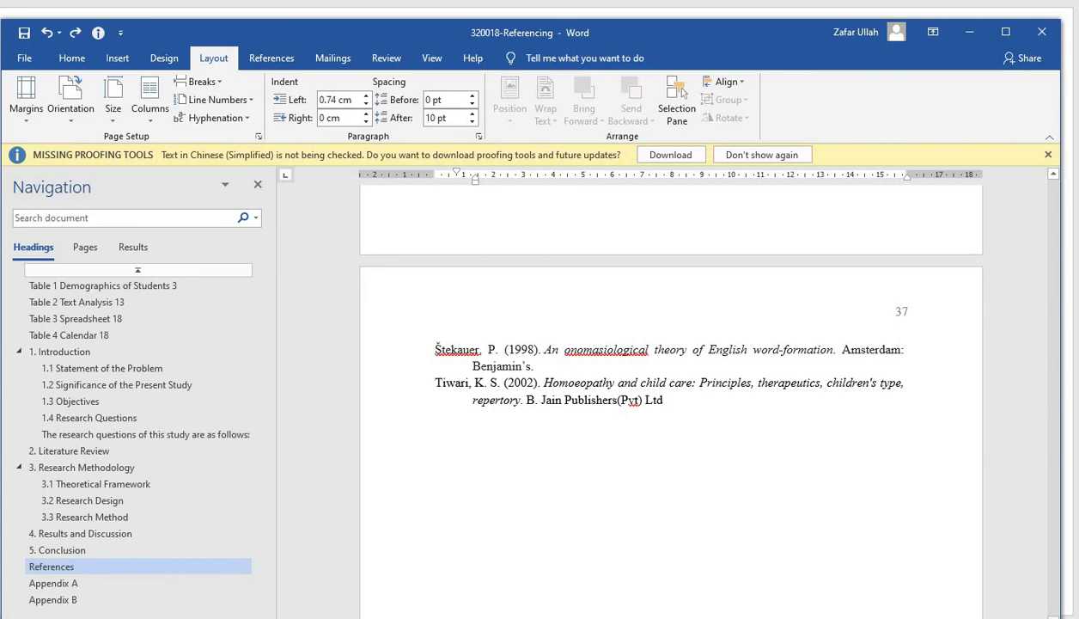
left_click_drag(1053, 571, 1057, 184)
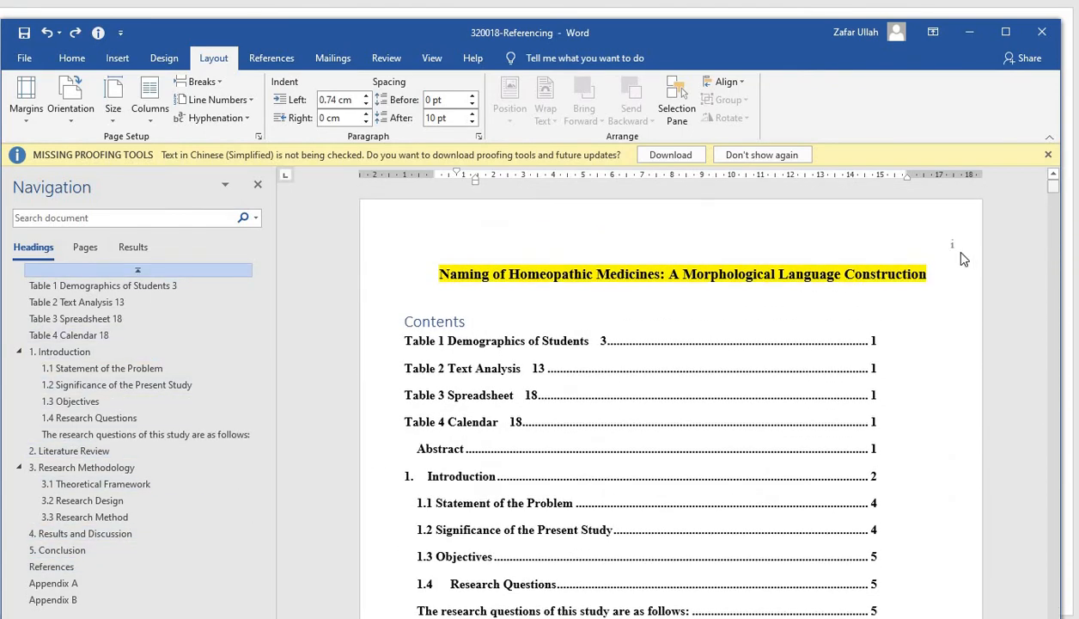
right_click(478, 348)
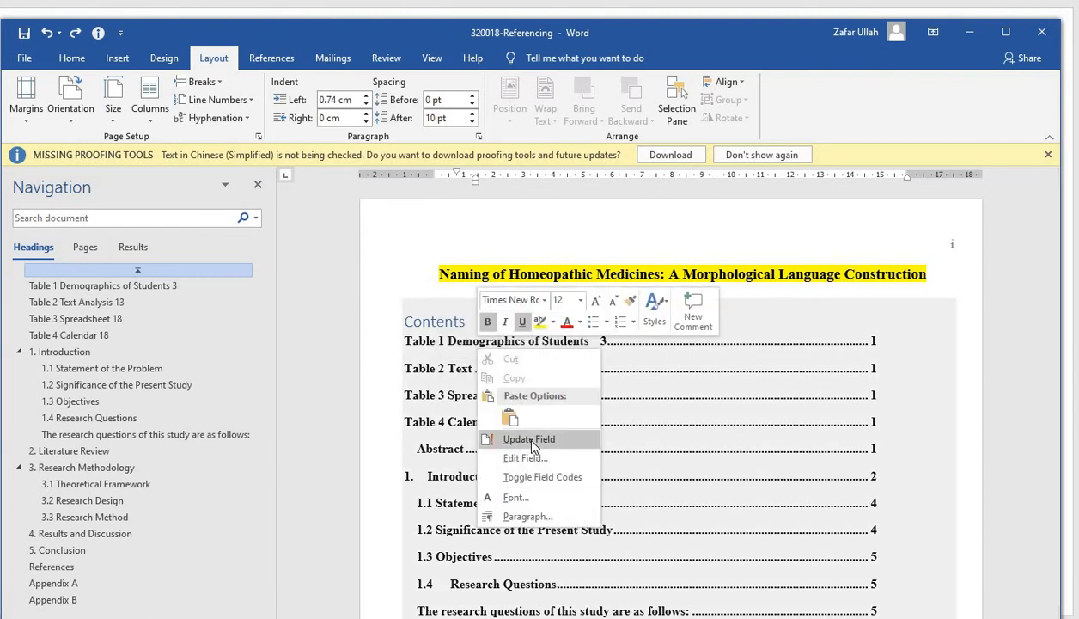
left_click(529, 439)
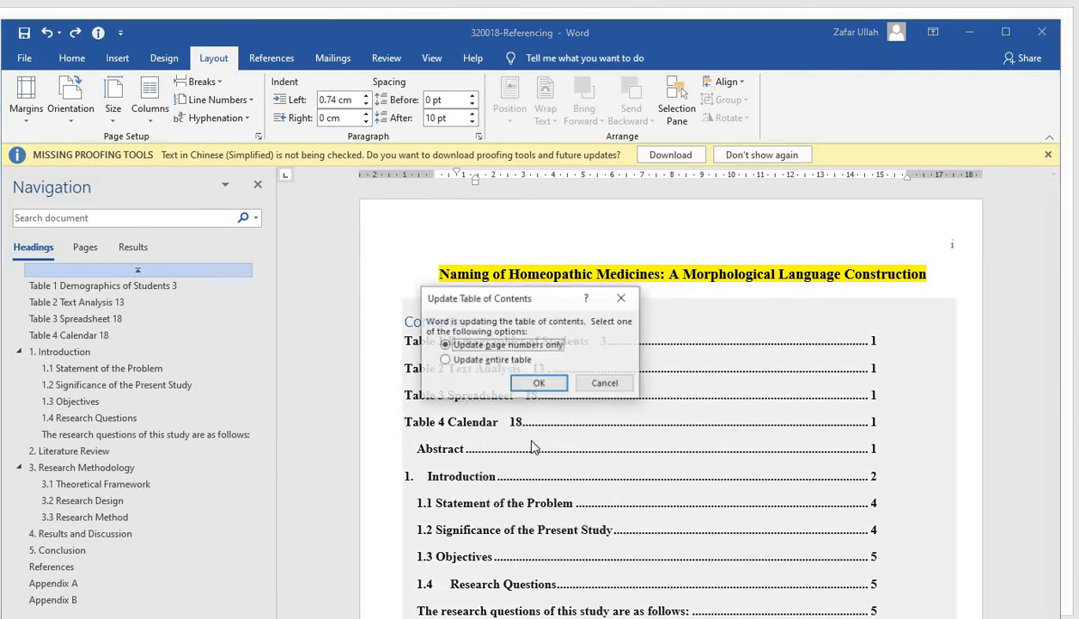
left_click(445, 360)
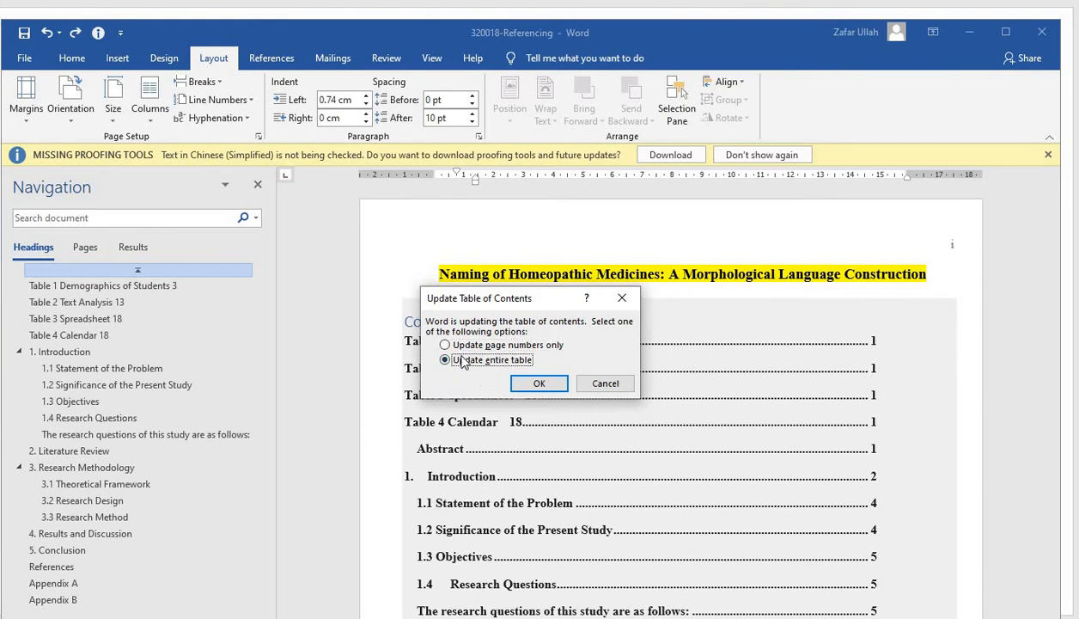
left_click(445, 345)
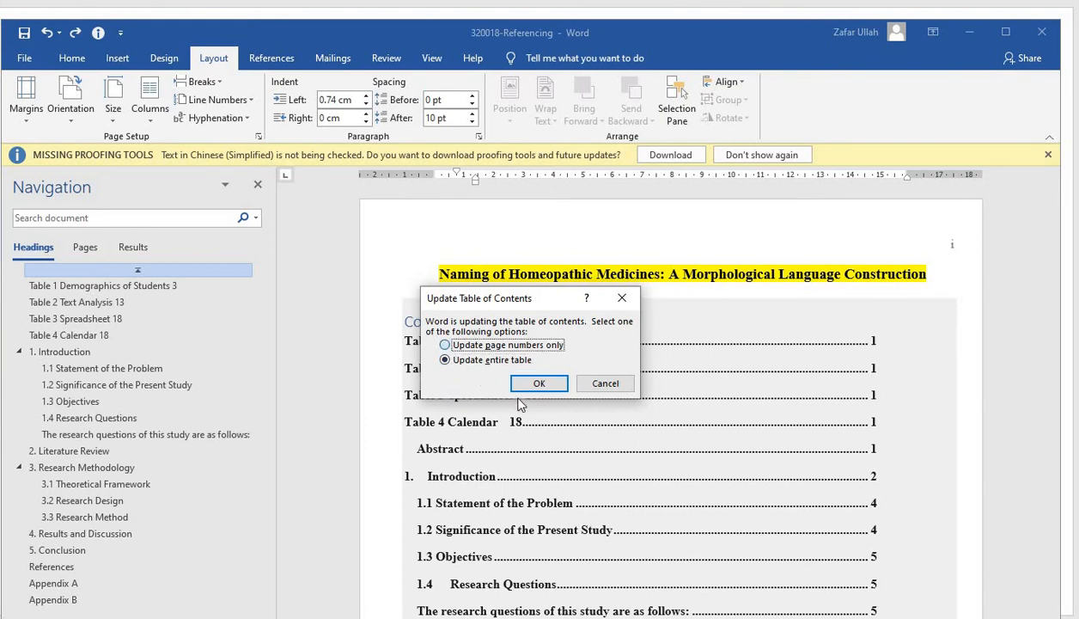
left_click(518, 385)
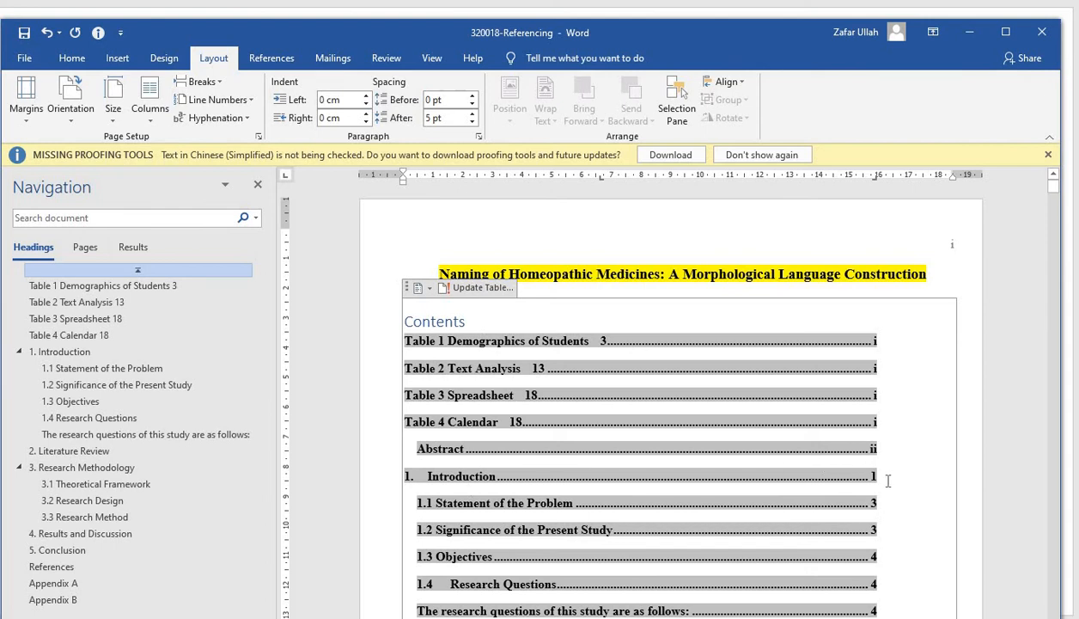
Check the updated contents entries and the page numbering from the Abstract through Introduction and Literature Review
scroll(887, 481, "down", 12)
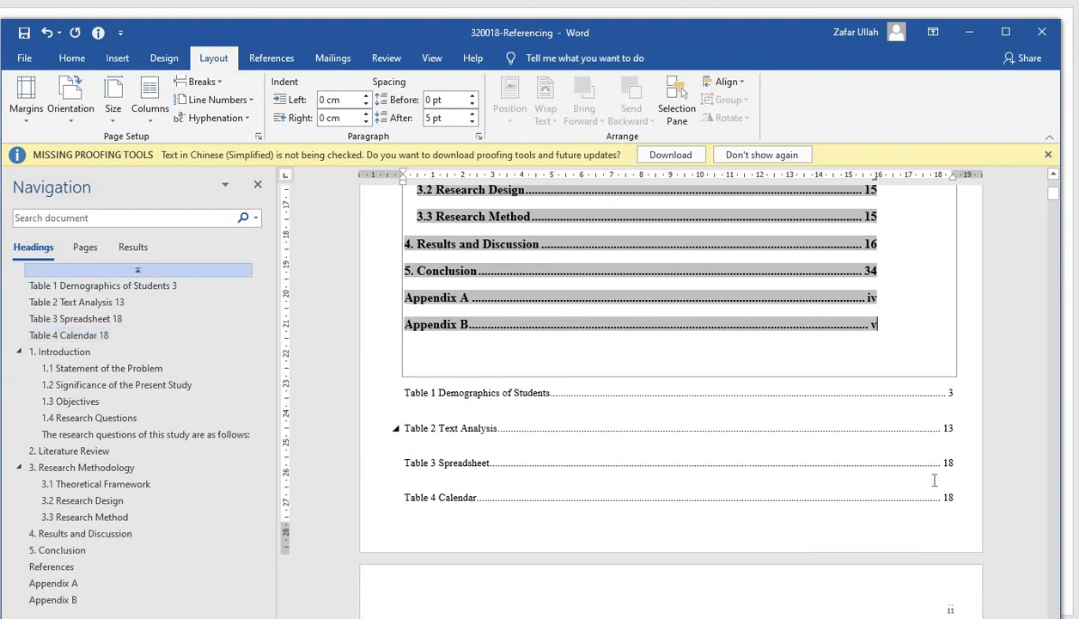
scroll(935, 478, "down", 5)
scroll(873, 419, "down", 10)
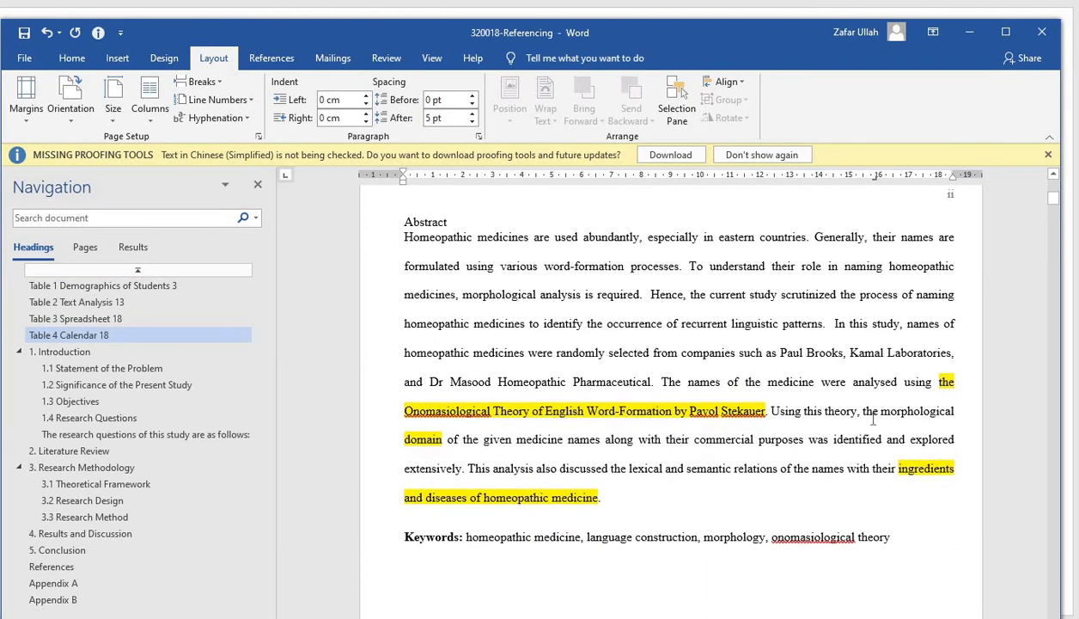
scroll(873, 420, "down", 10)
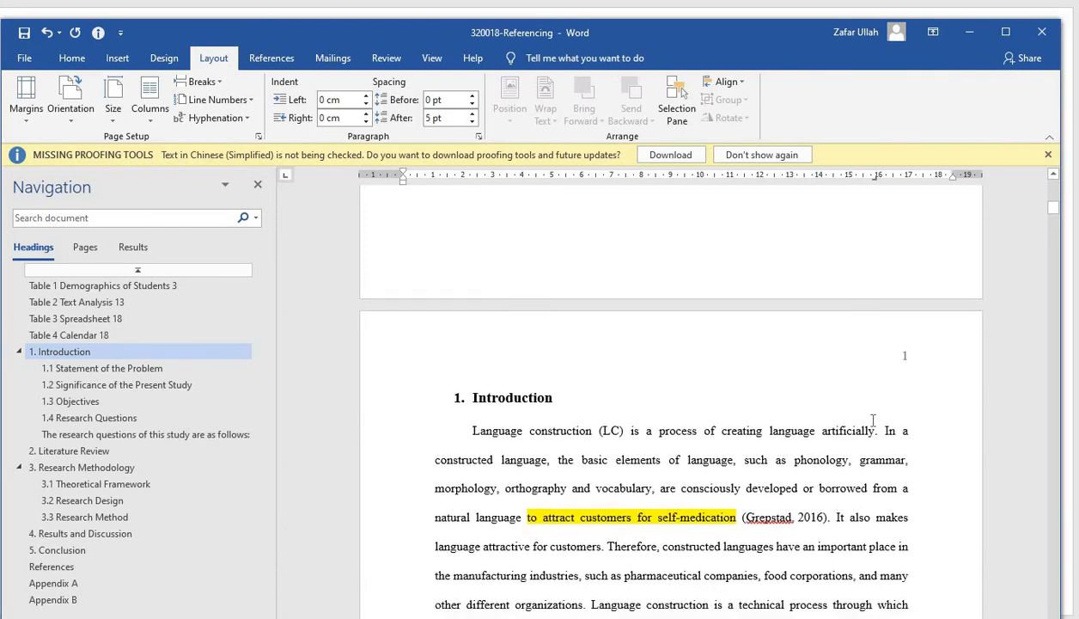
scroll(873, 420, "down", 12)
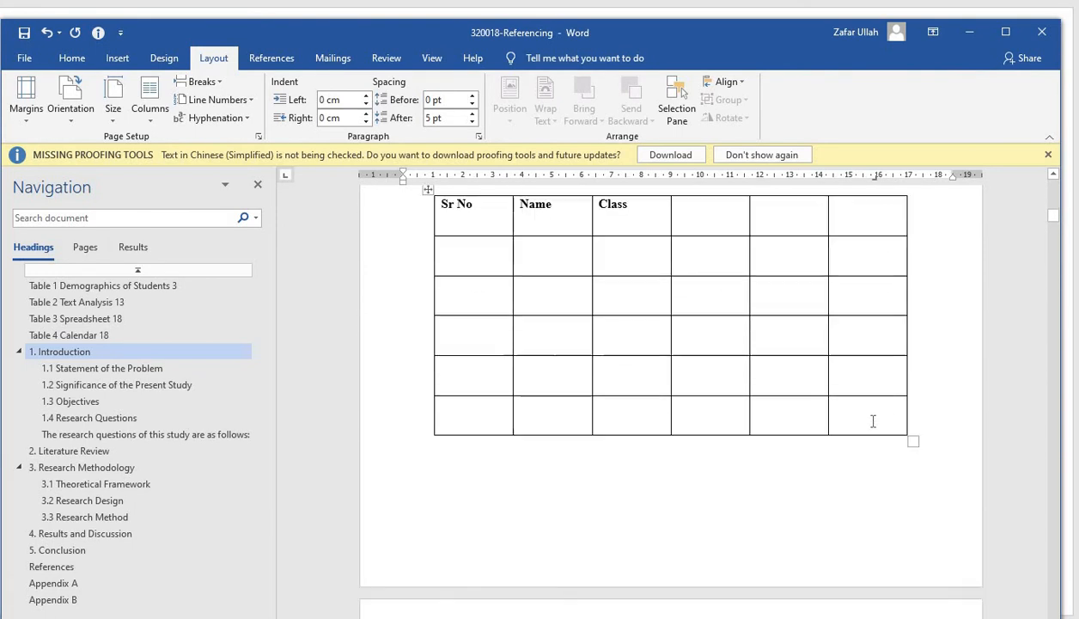
scroll(880, 408, "up", 9)
scroll(884, 403, "up", 10)
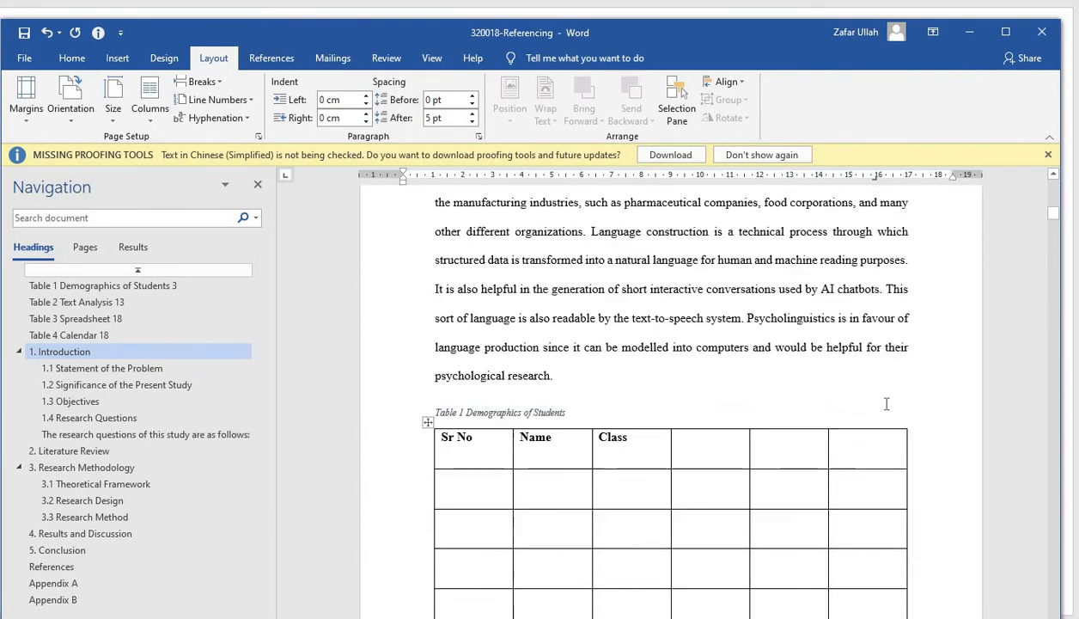
scroll(916, 342, "down", 12)
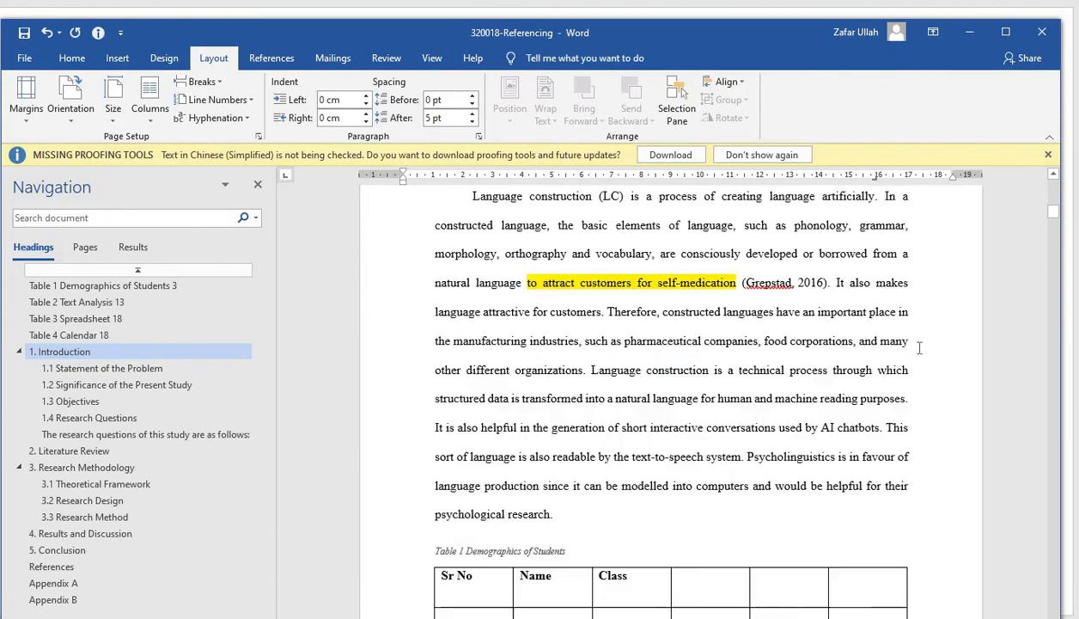
scroll(918, 348, "up", 5)
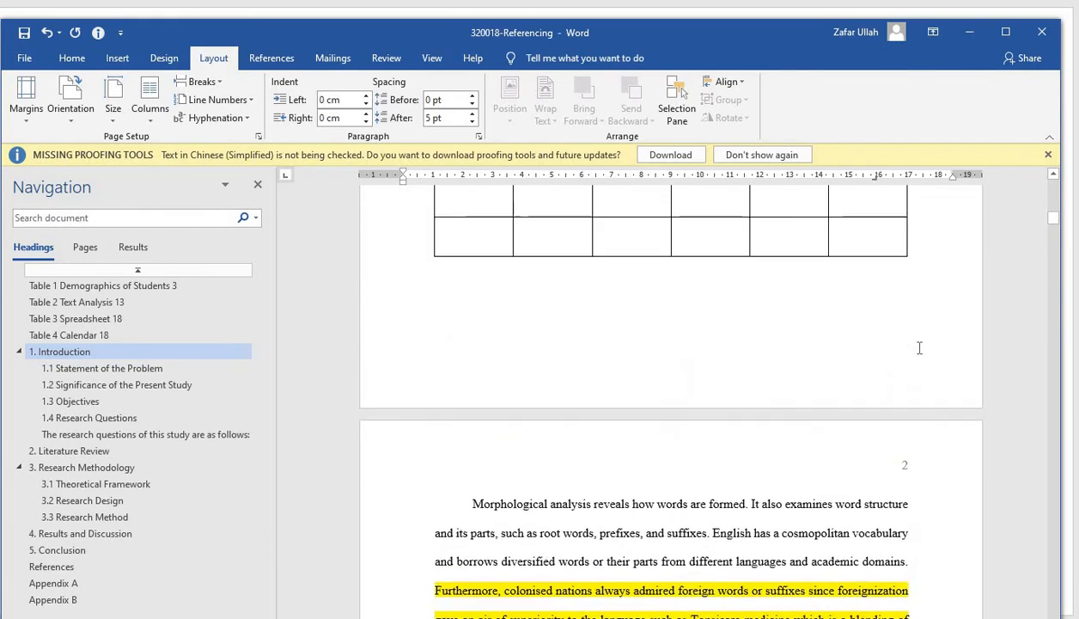
scroll(919, 348, "down", 6)
scroll(919, 348, "down", 12)
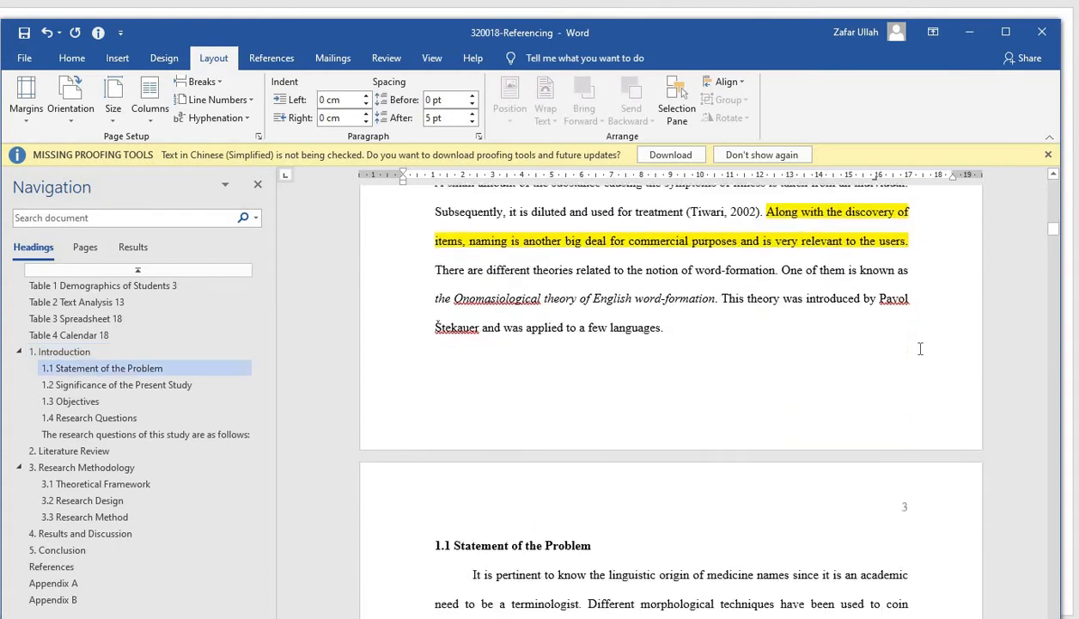
scroll(919, 348, "down", 12)
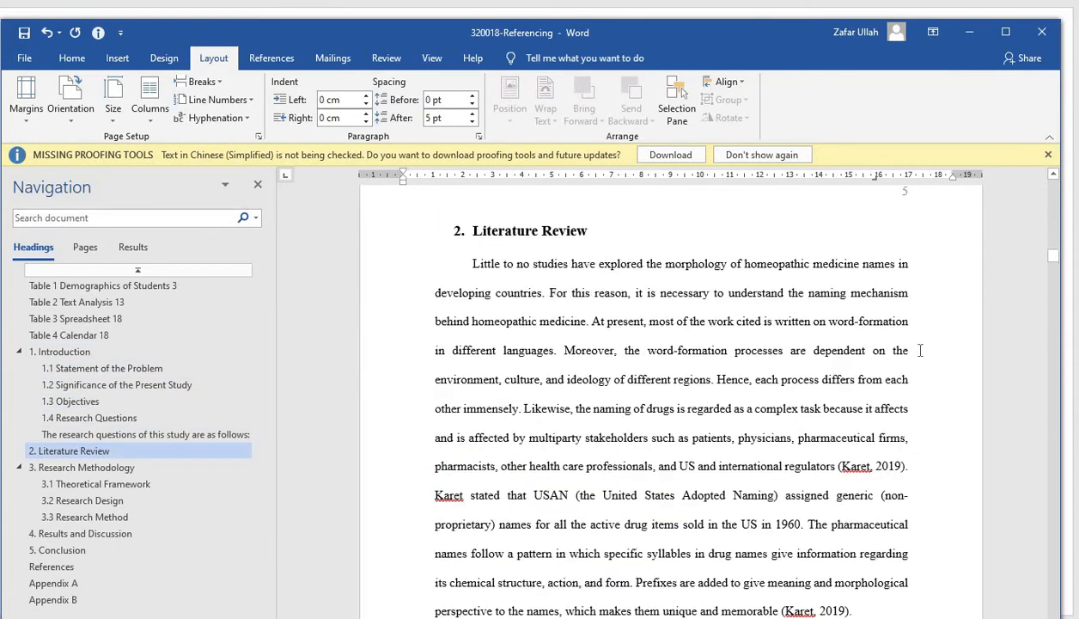
scroll(919, 350, "up", 5)
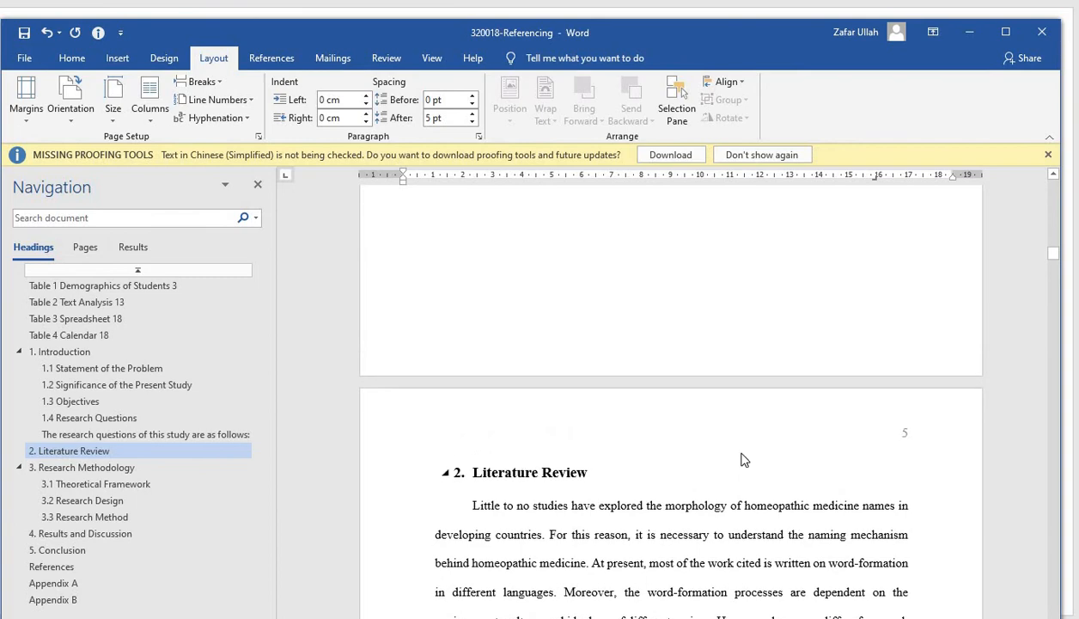
scroll(744, 452, "up", 4)
scroll(746, 451, "down", 10)
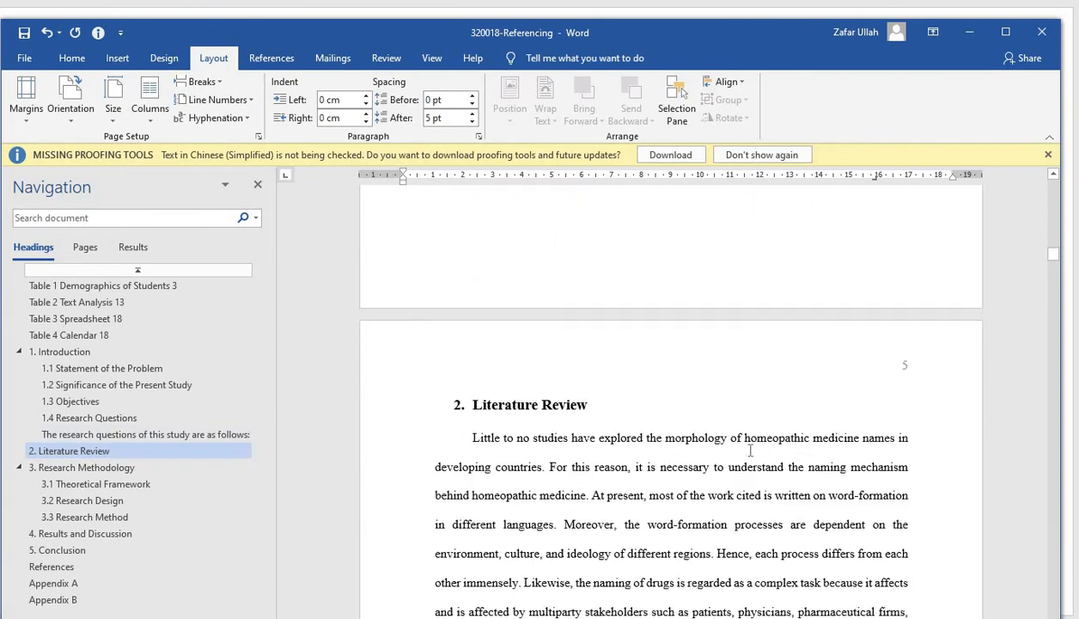
scroll(750, 449, "down", 15)
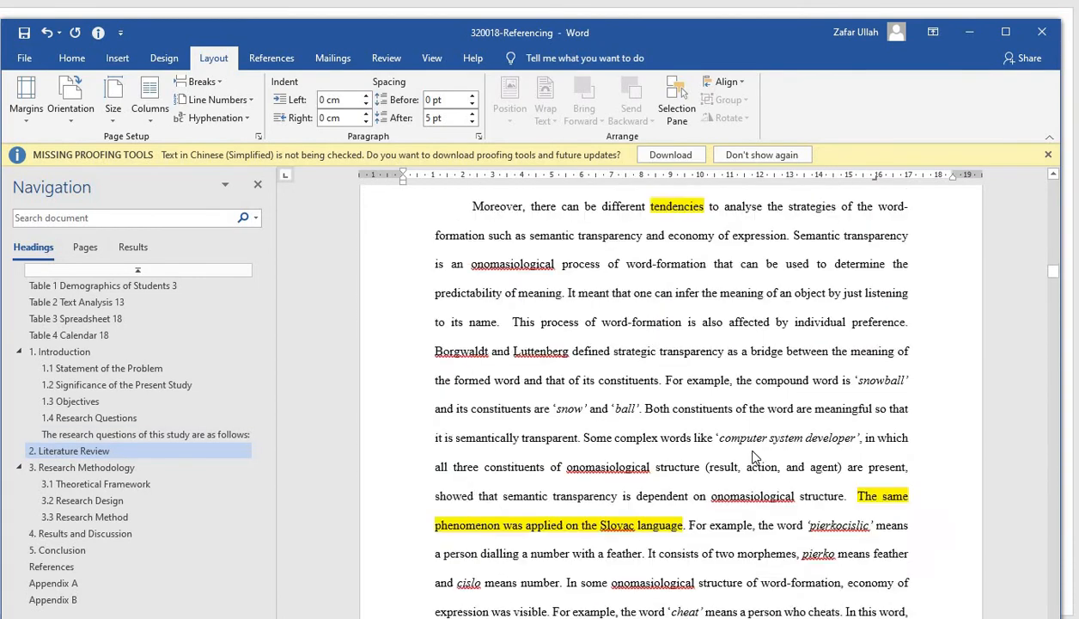
scroll(753, 451, "down", 5)
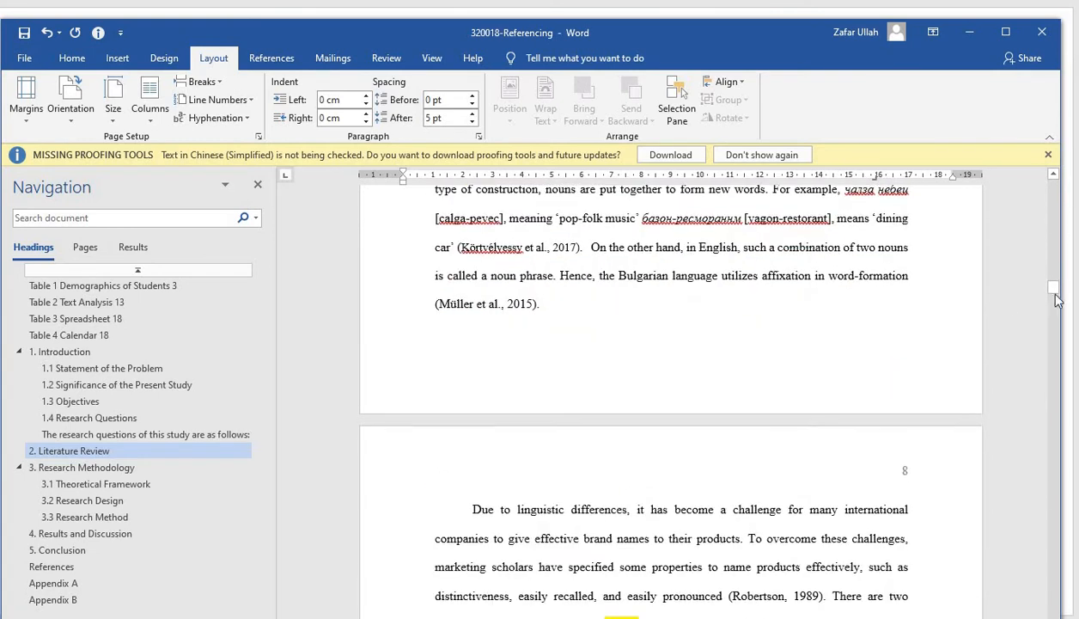
Check the page numbering and section starts from Research Methodology through Results and Discussion to the Conclusion and the document's end
left_click_drag(1057, 294, 1057, 303)
left_click_drag(1059, 310, 1060, 332)
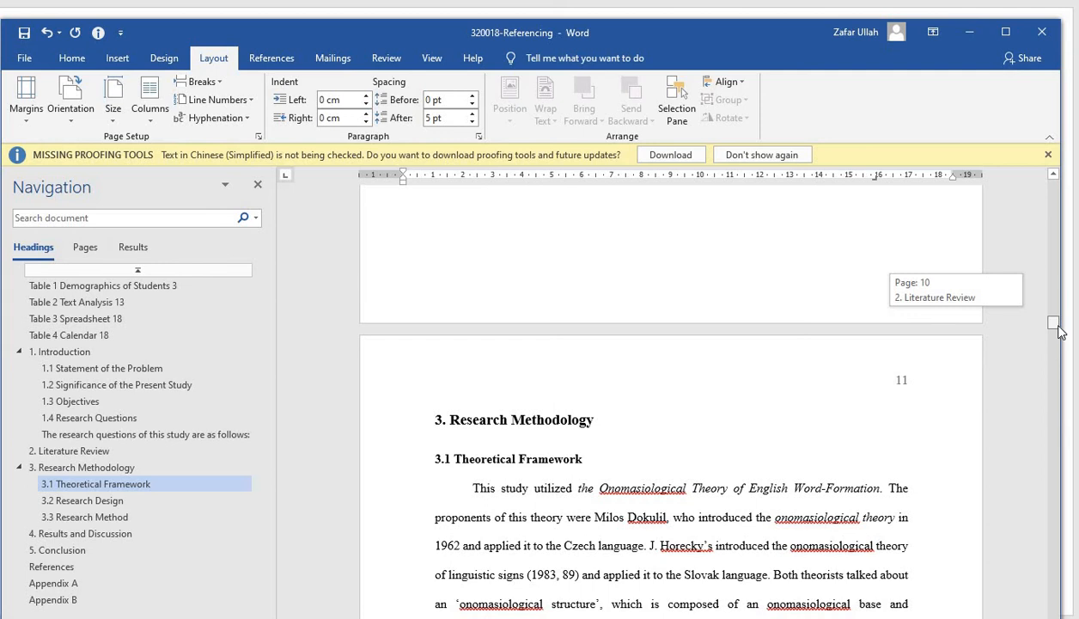
left_click_drag(1059, 332, 1040, 441)
scroll(965, 436, "up", 5)
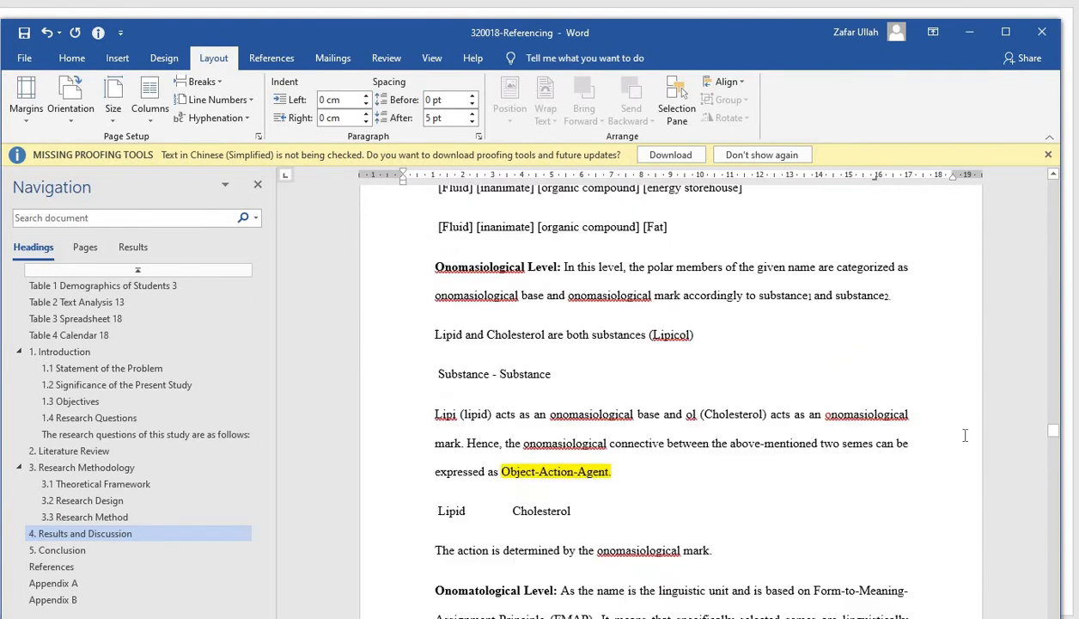
scroll(964, 436, "up", 3)
scroll(965, 436, "down", 7)
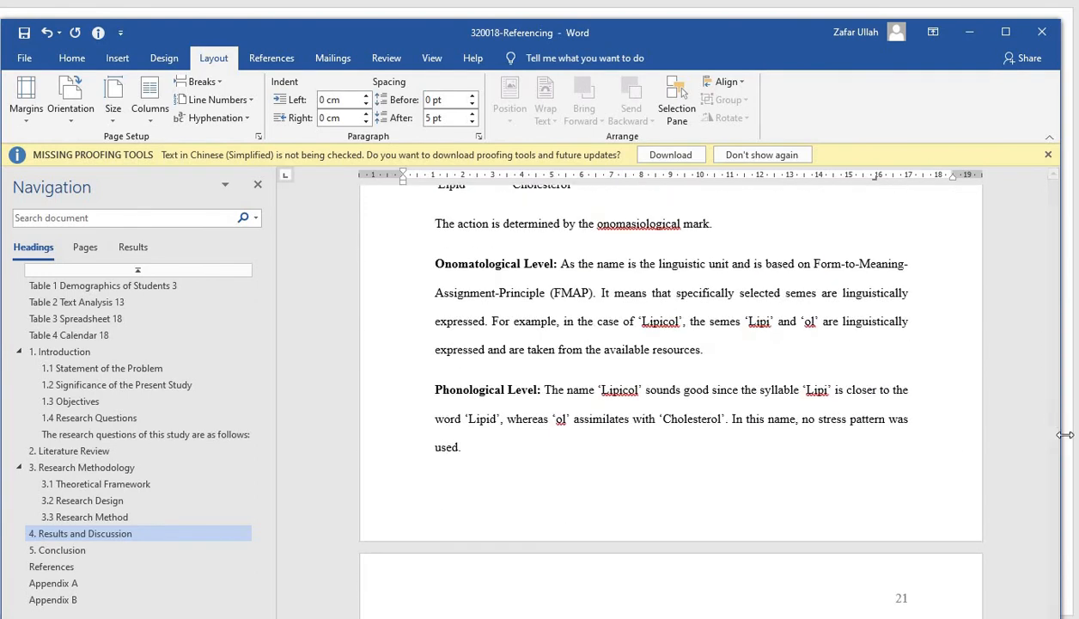
left_click_drag(1040, 436, 1041, 450)
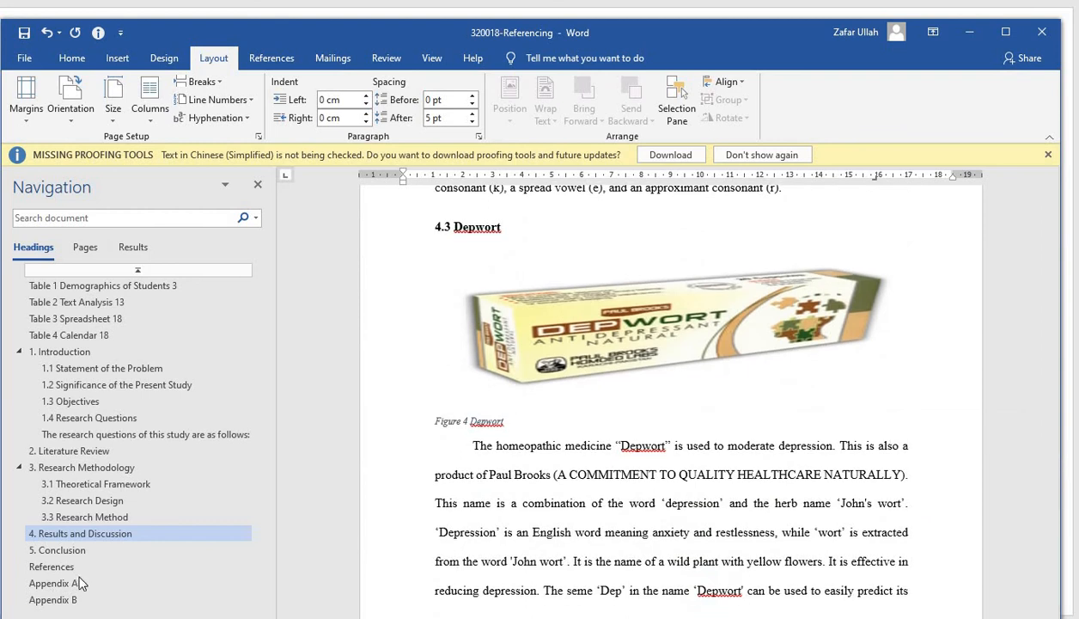
left_click(76, 550)
scroll(580, 449, "up", 2)
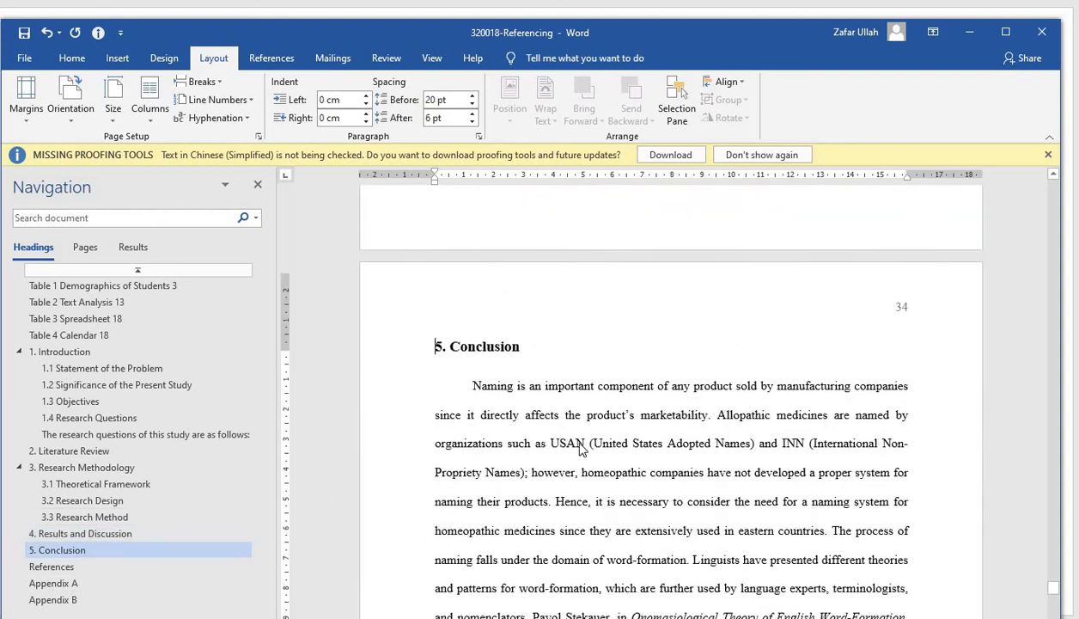
scroll(580, 448, "up", 6)
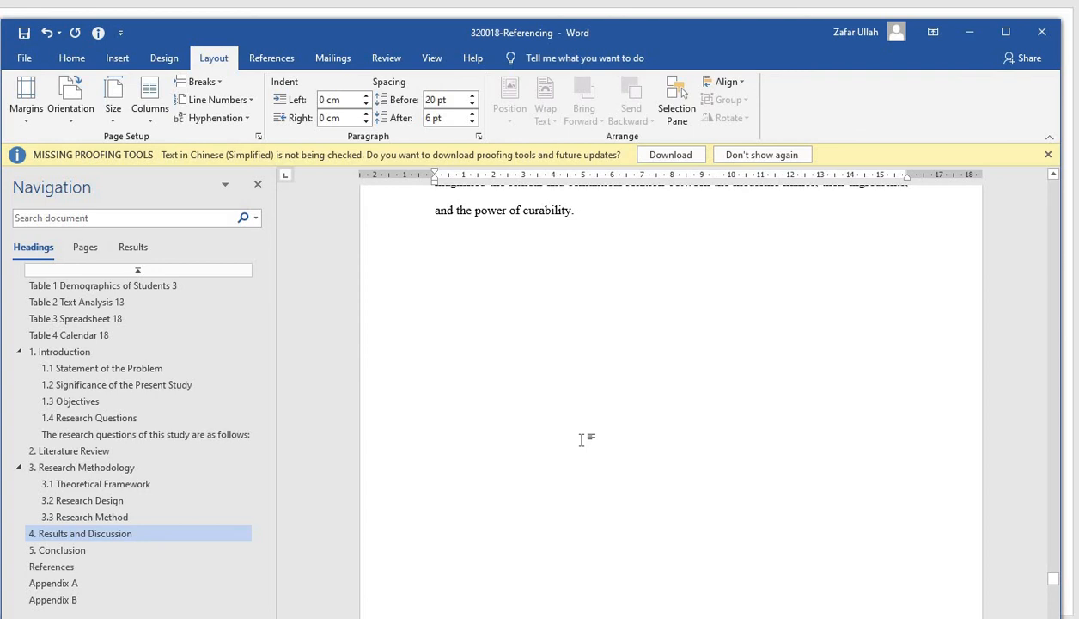
scroll(581, 440, "down", 1)
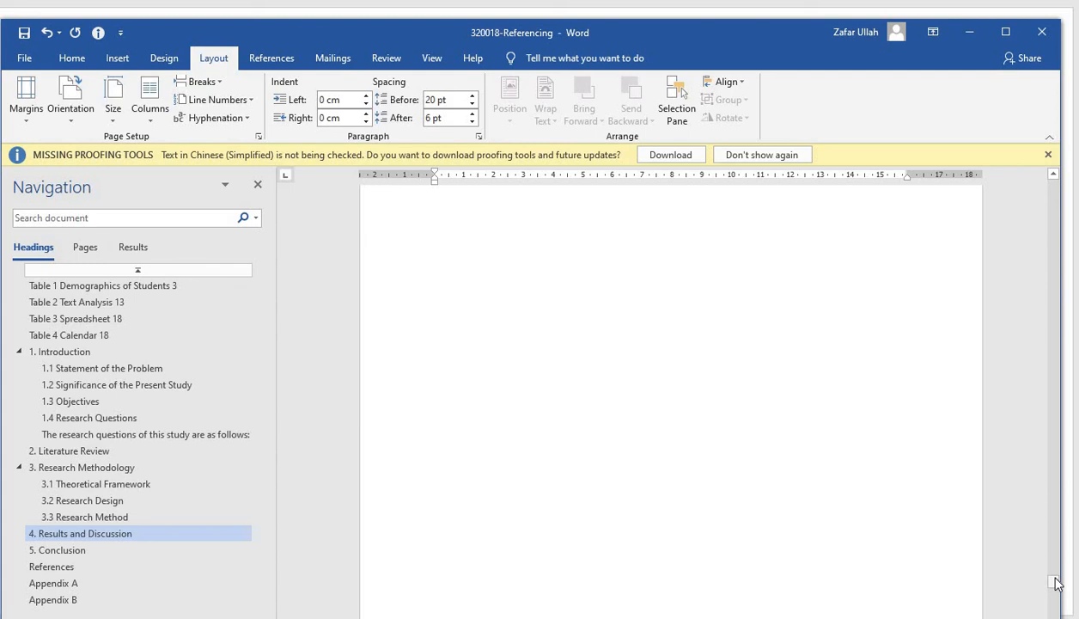
left_click_drag(1057, 583, 1055, 617)
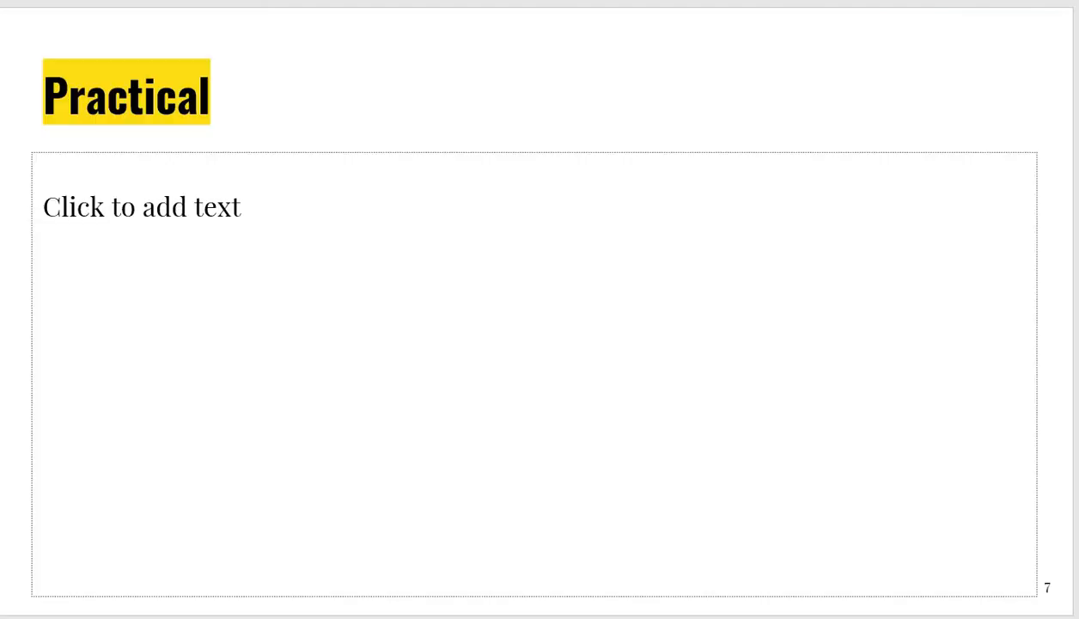
key("Page_Down")
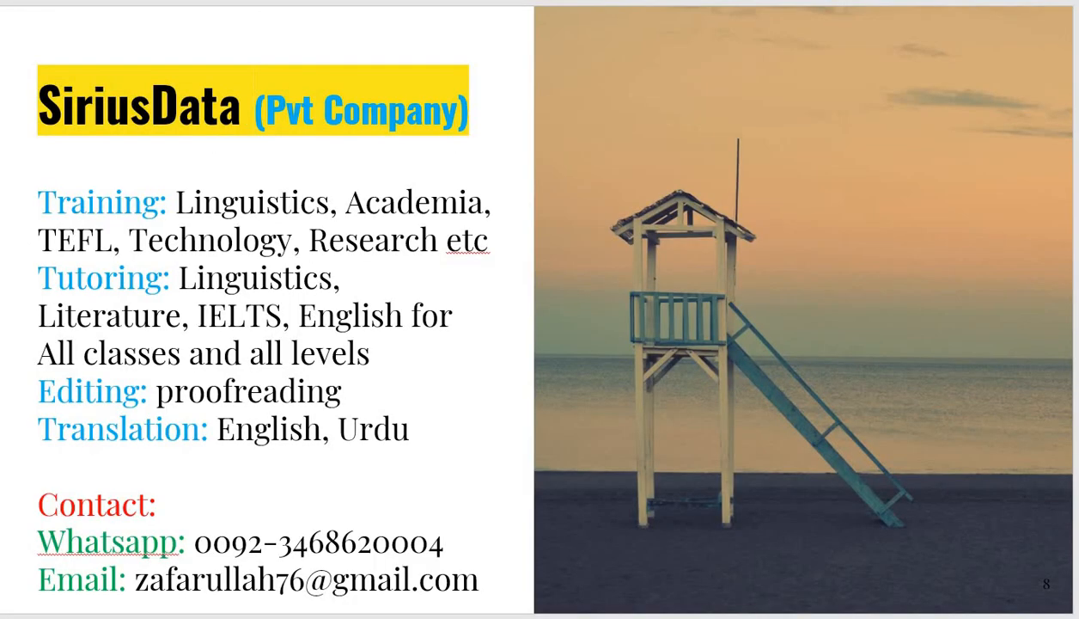